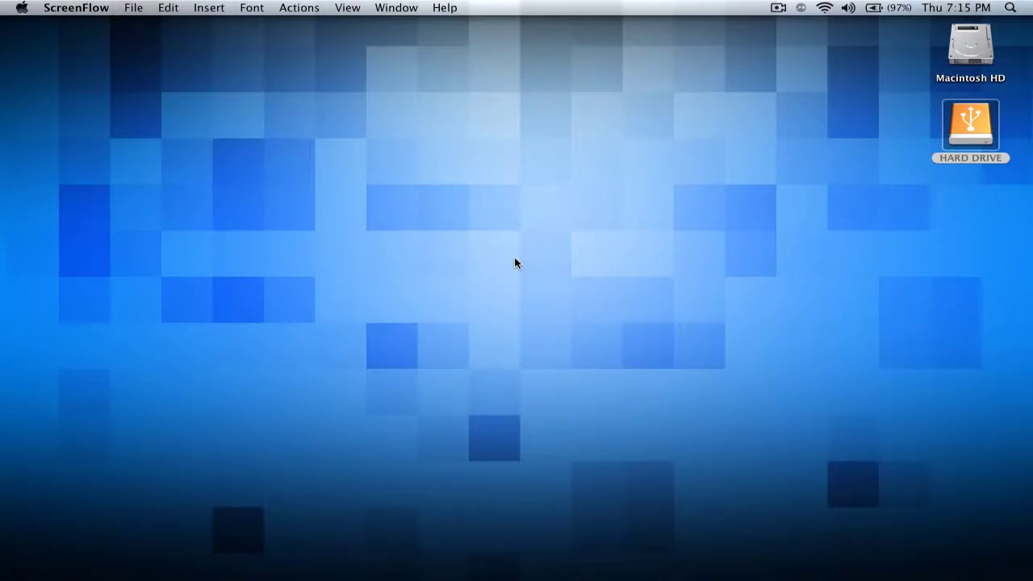
pyautogui.click(516, 263)
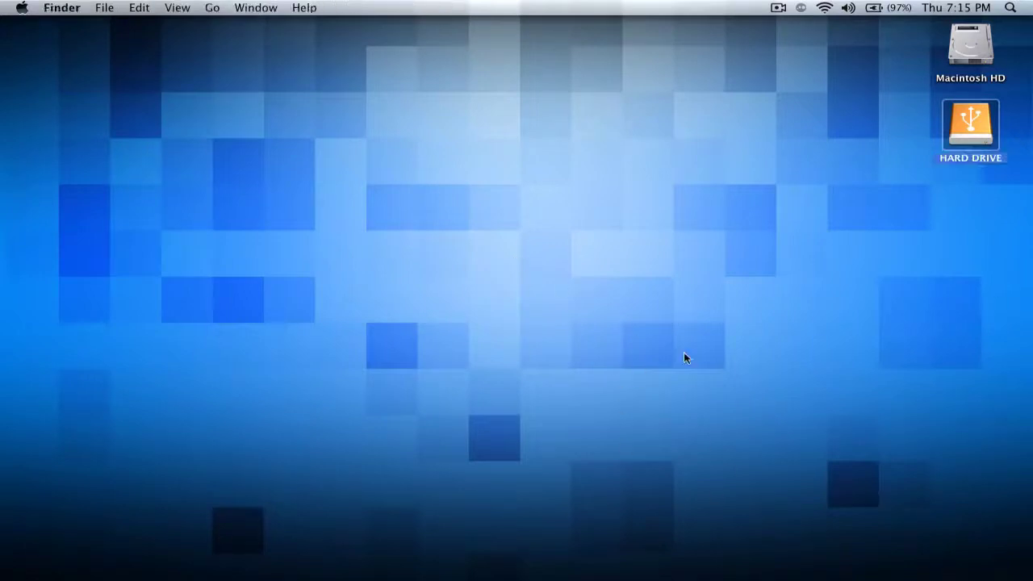
pyautogui.click(718, 357)
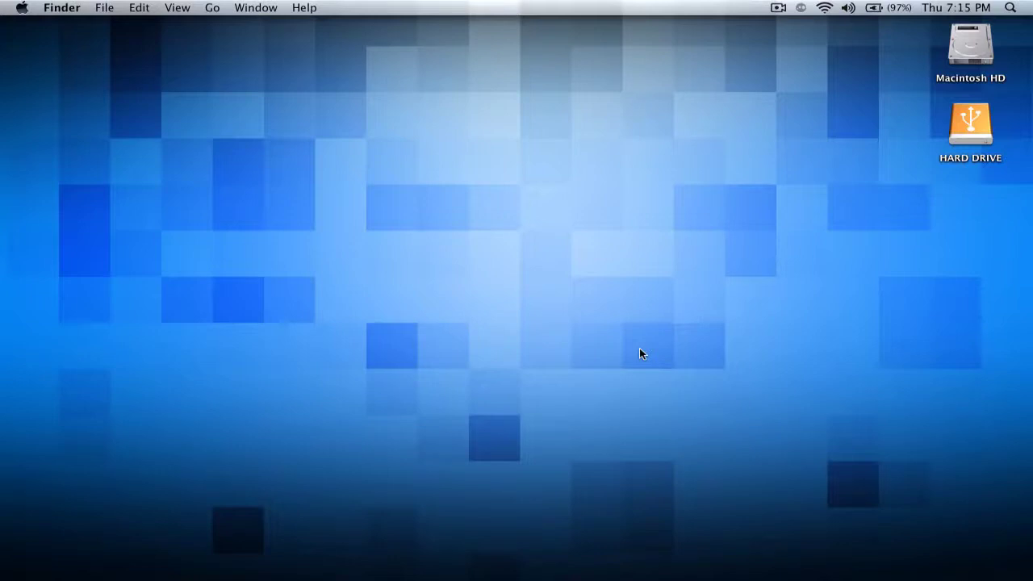
pyautogui.press('XF86MonBrightnessUp')
# - Open OmniDiskSweeper and move its drive list window to the middle of the desktop
pyautogui.moveTo(699, 579)
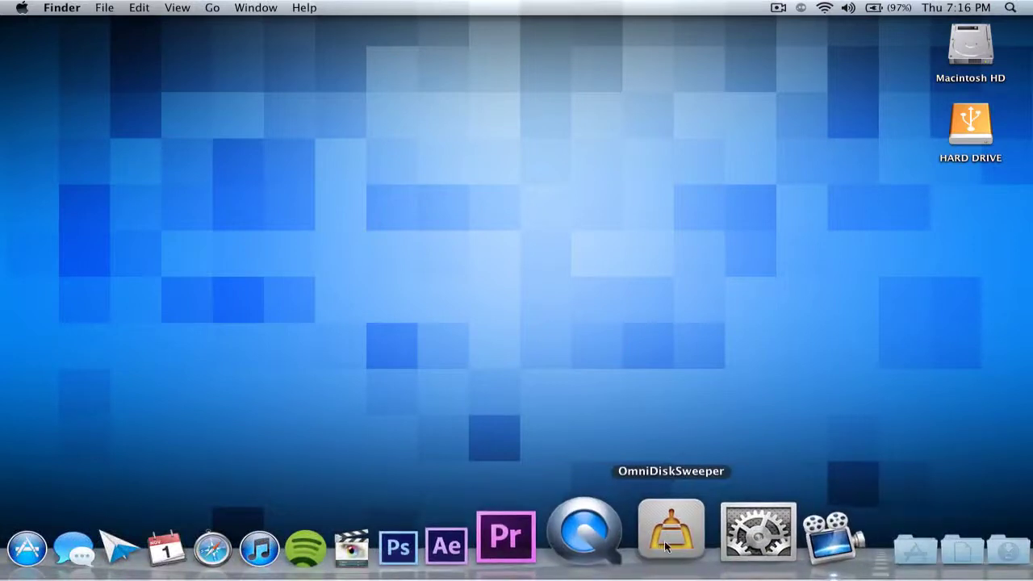
pyautogui.click(667, 541)
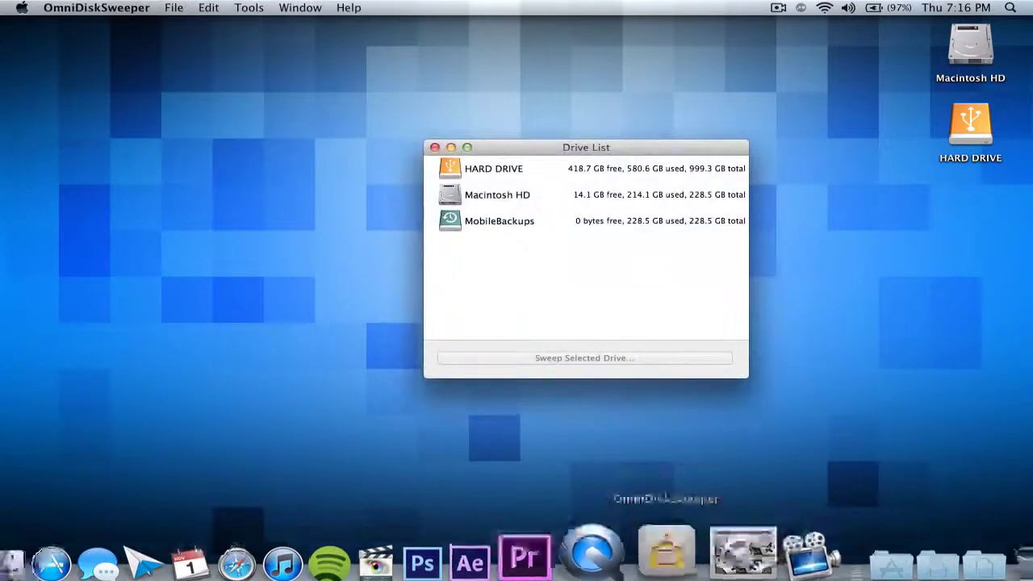
pyautogui.moveTo(580, 151); pyautogui.dragTo(519, 171)
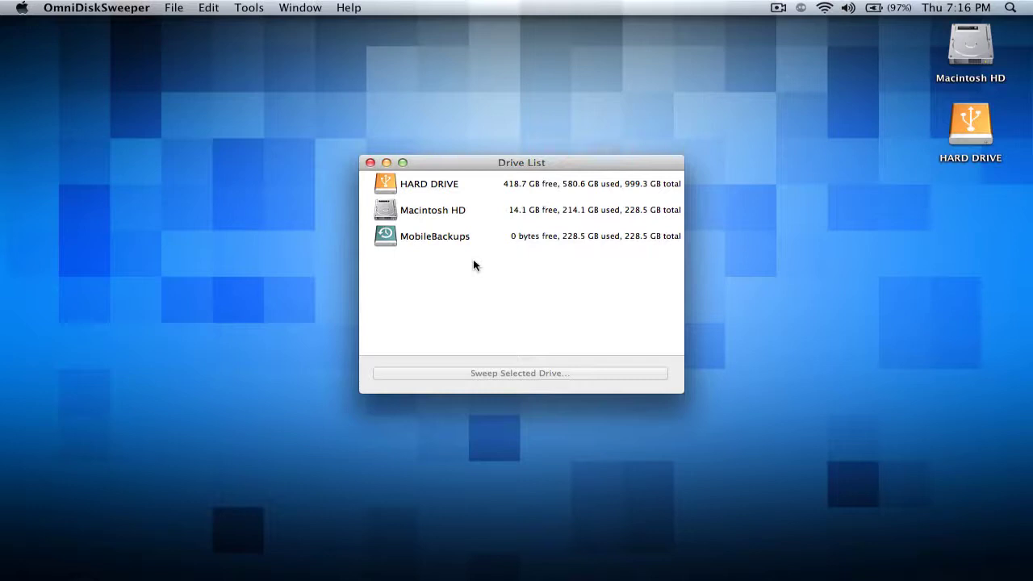
pyautogui.moveTo(445, 300); pyautogui.dragTo(452, 273)
pyautogui.click(452, 273)
# - Sweep the Macintosh HD drive and place the results window over the drive list
pyautogui.click(445, 214)
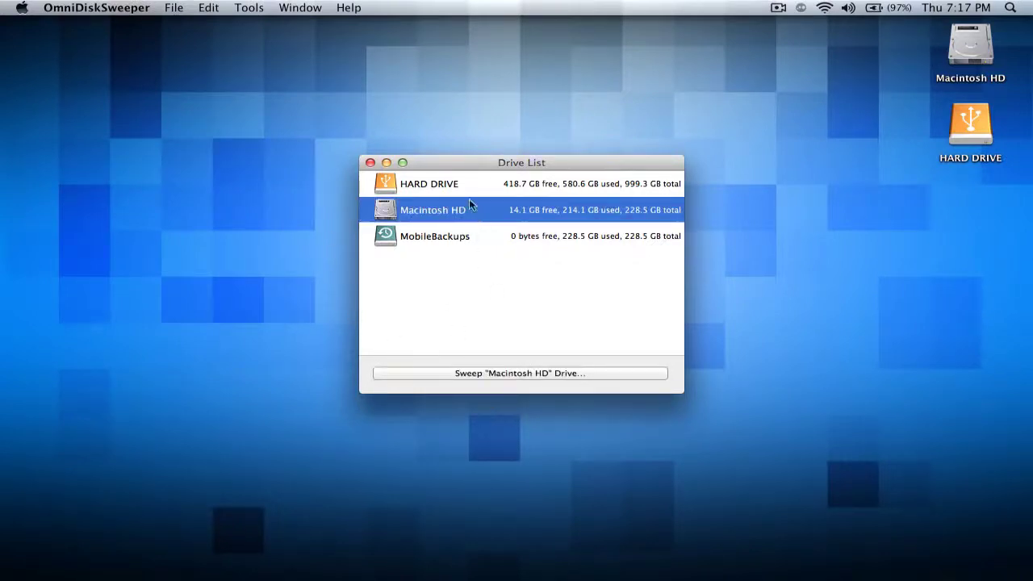
pyautogui.click(458, 191)
pyautogui.click(456, 256)
pyautogui.click(458, 214)
pyautogui.click(458, 236)
pyautogui.click(458, 219)
pyautogui.click(457, 182)
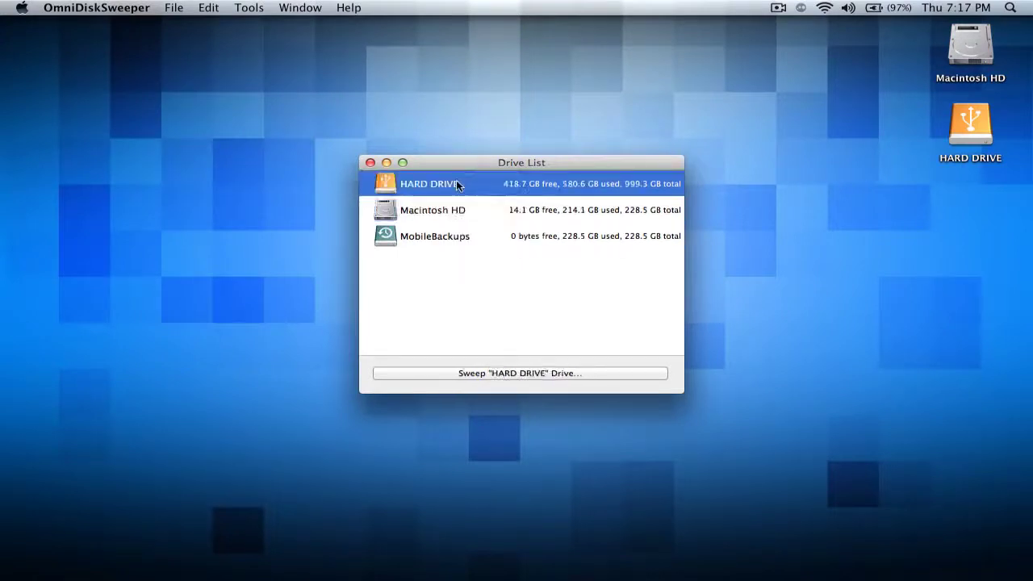
pyautogui.click(454, 218)
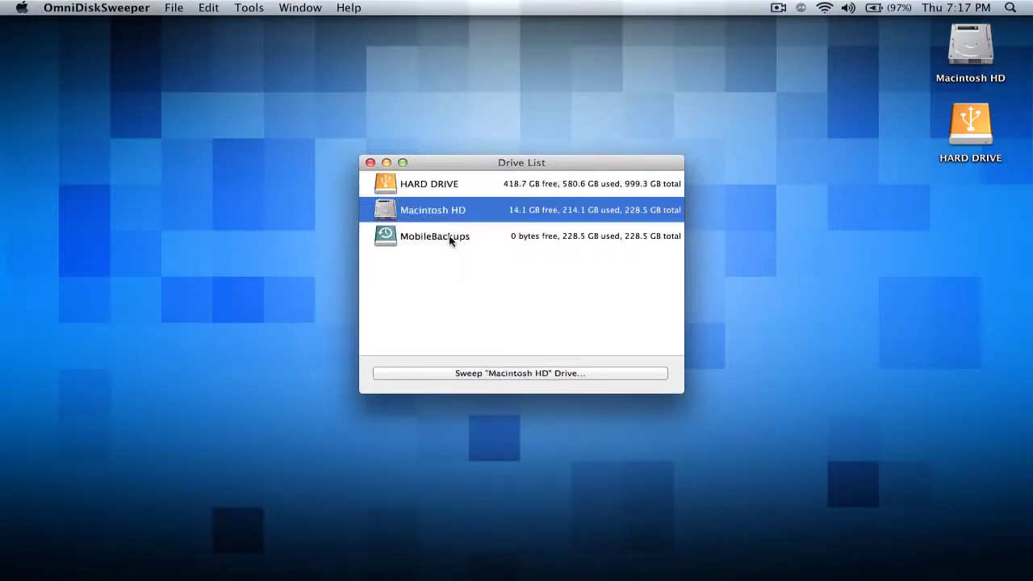
pyautogui.click(577, 374)
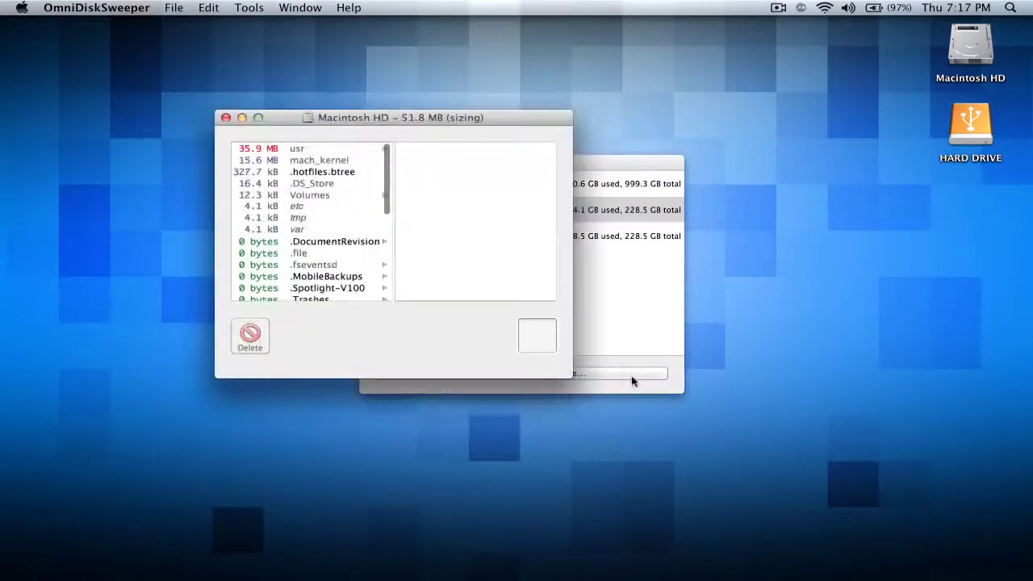
pyautogui.moveTo(352, 121); pyautogui.dragTo(470, 123)
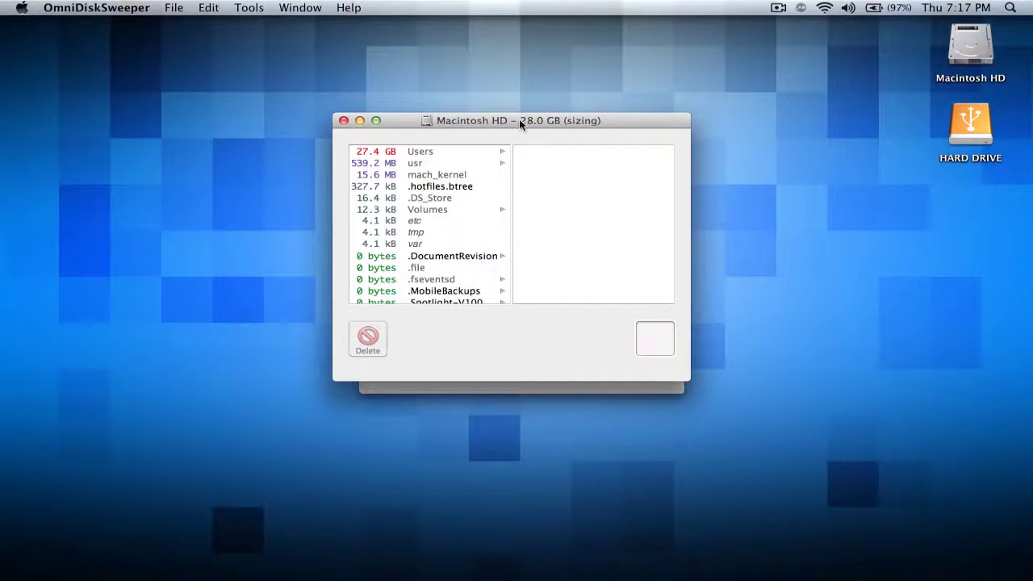
pyautogui.moveTo(519, 120)
pyautogui.mouseDown()
pyautogui.moveTo(319, 146)
pyautogui.moveTo(452, 131)
pyautogui.moveTo(535, 141)
pyautogui.moveTo(553, 120)
pyautogui.moveTo(537, 118)
pyautogui.mouseUp()
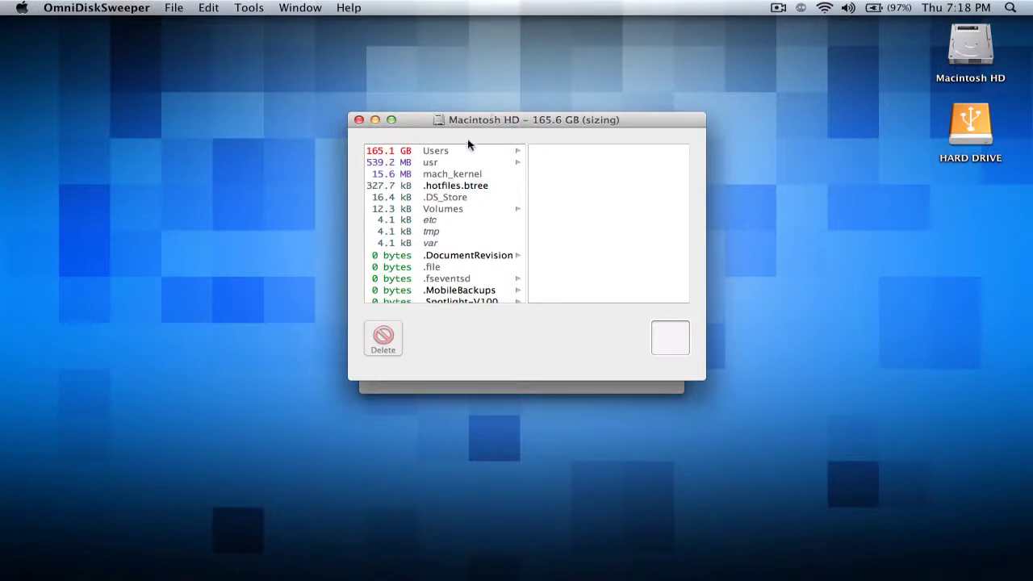
pyautogui.scroll(1, 420, 282)
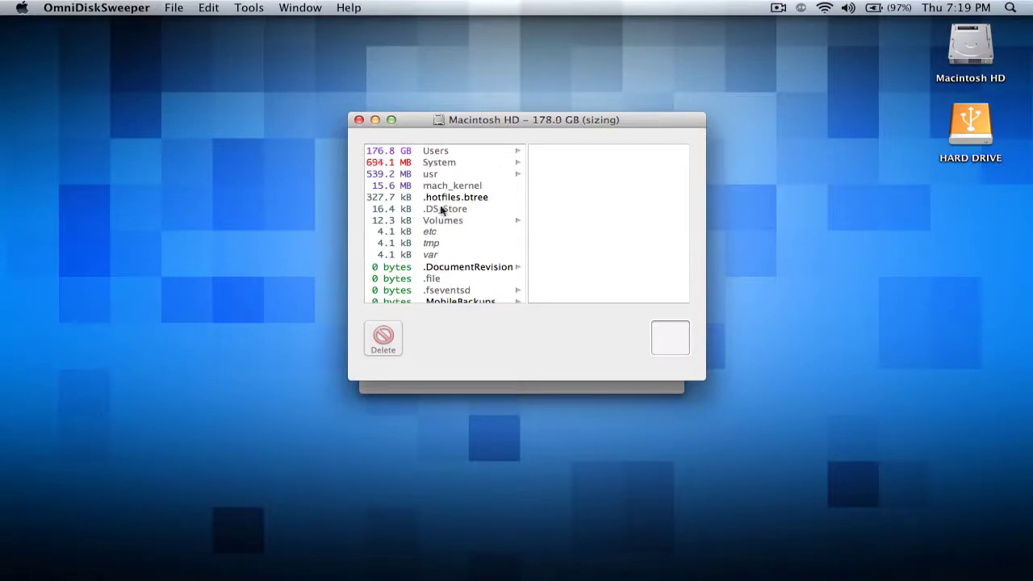
pyautogui.moveTo(505, 119); pyautogui.dragTo(272, 186)
pyautogui.moveTo(215, 151); pyautogui.dragTo(493, 131)
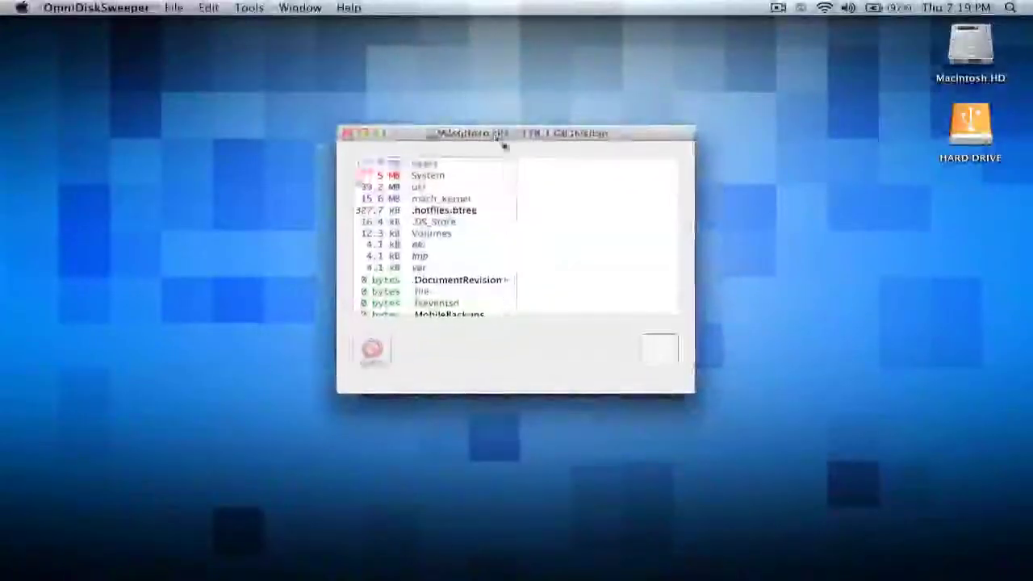
# - Inspect the Volumes, etc and usr entries in the Macintosh HD sweep results
pyautogui.click(427, 235)
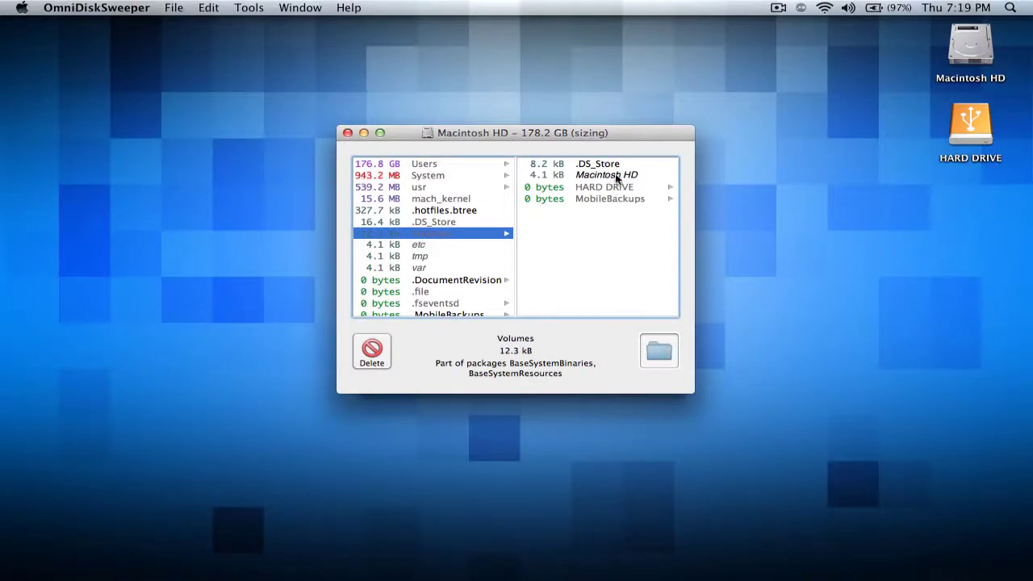
pyautogui.click(618, 176)
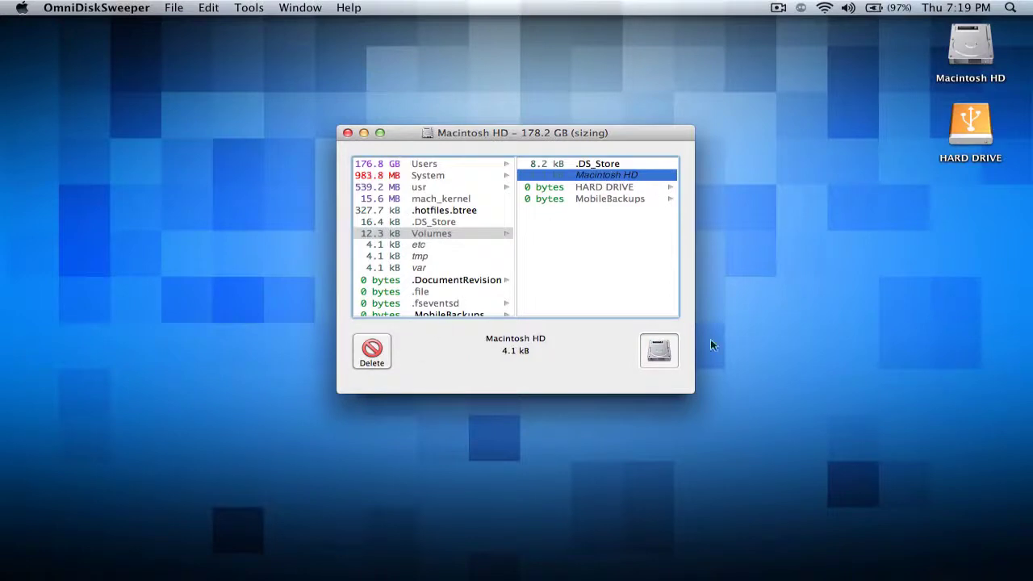
pyautogui.click(440, 245)
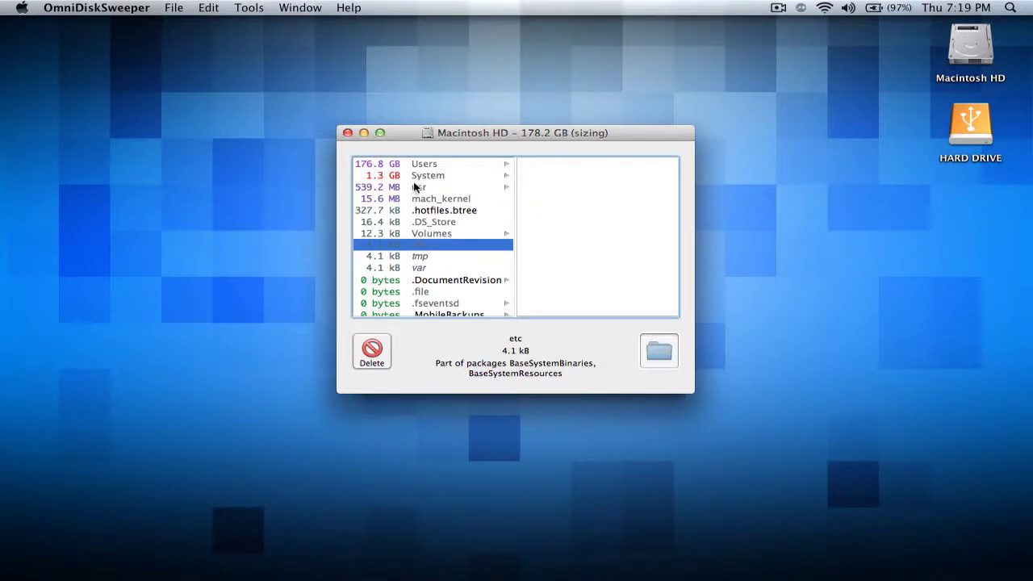
pyautogui.scroll(-4, 430, 277)
pyautogui.scroll(5, 429, 276)
pyautogui.click(419, 187)
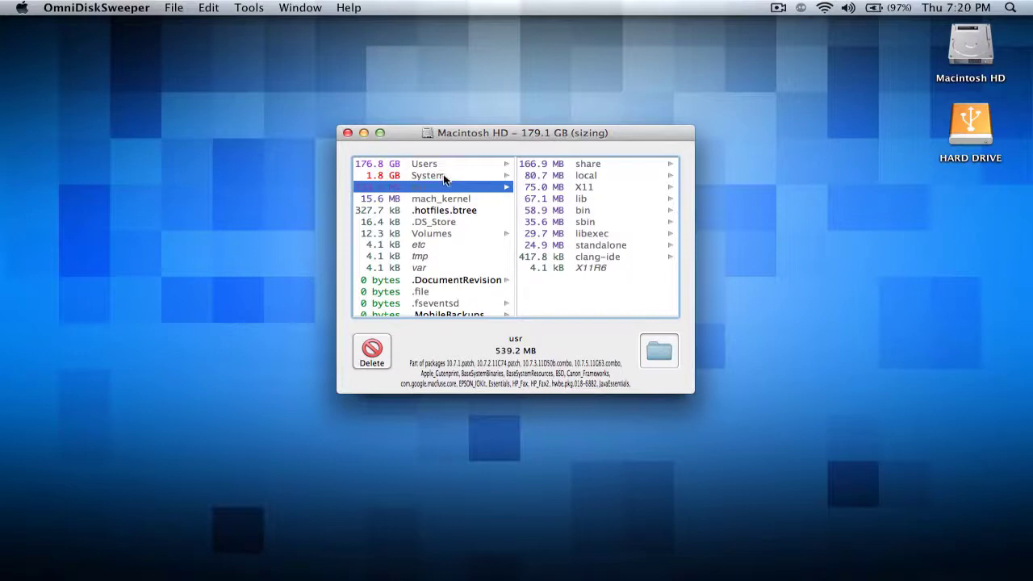
# - Examine the folder sizes inside System's Library folder and return to the drive's top-level list
pyautogui.click(443, 176)
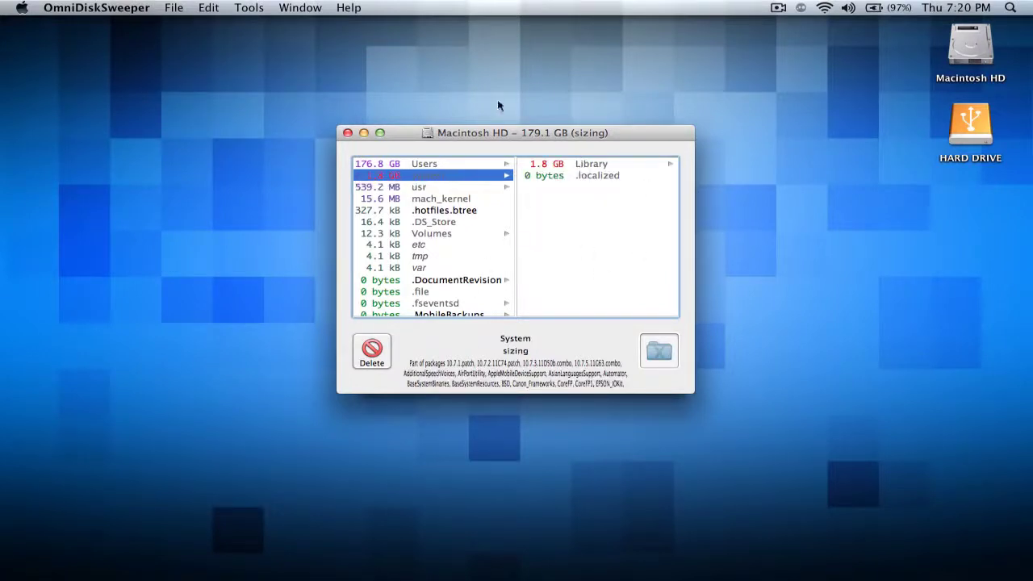
pyautogui.press('Right')
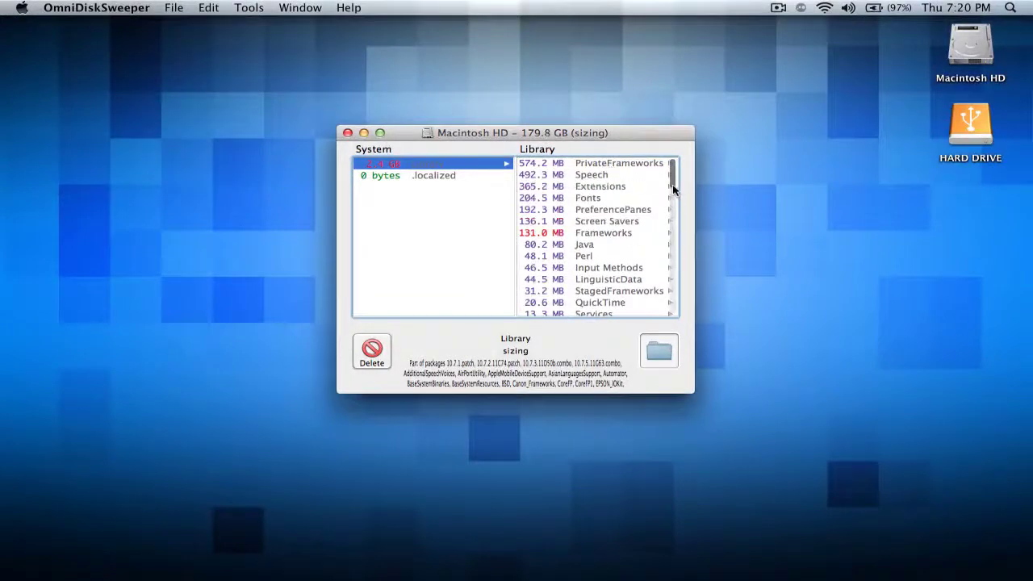
pyautogui.scroll(-3, 671, 180)
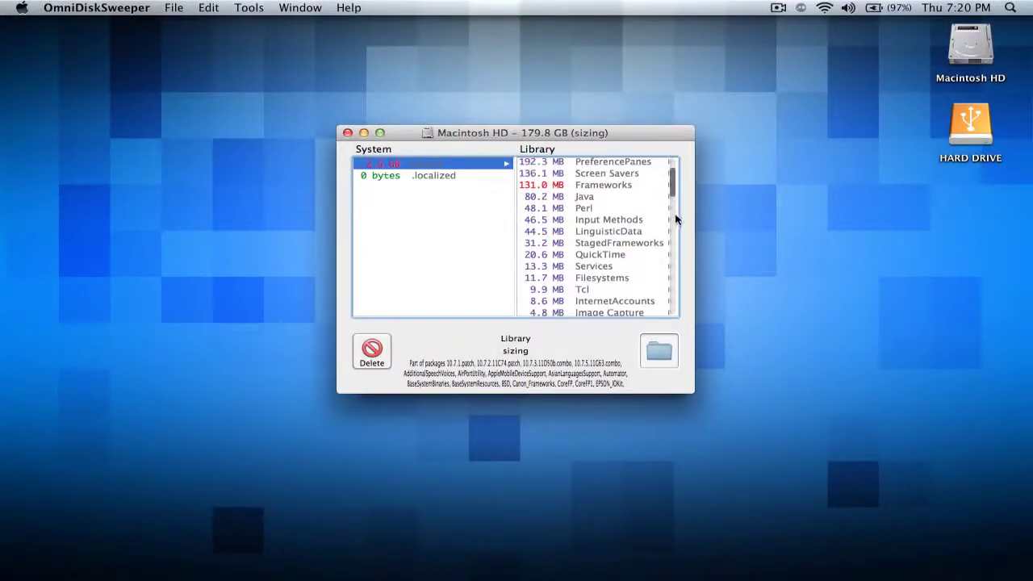
pyautogui.scroll(-6, 675, 217)
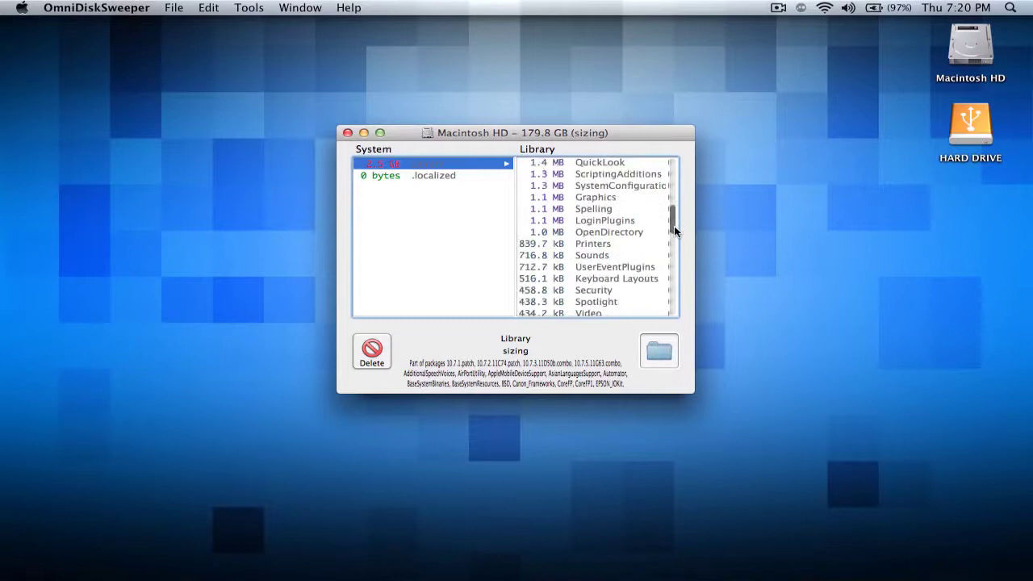
pyautogui.scroll(-1, 675, 232)
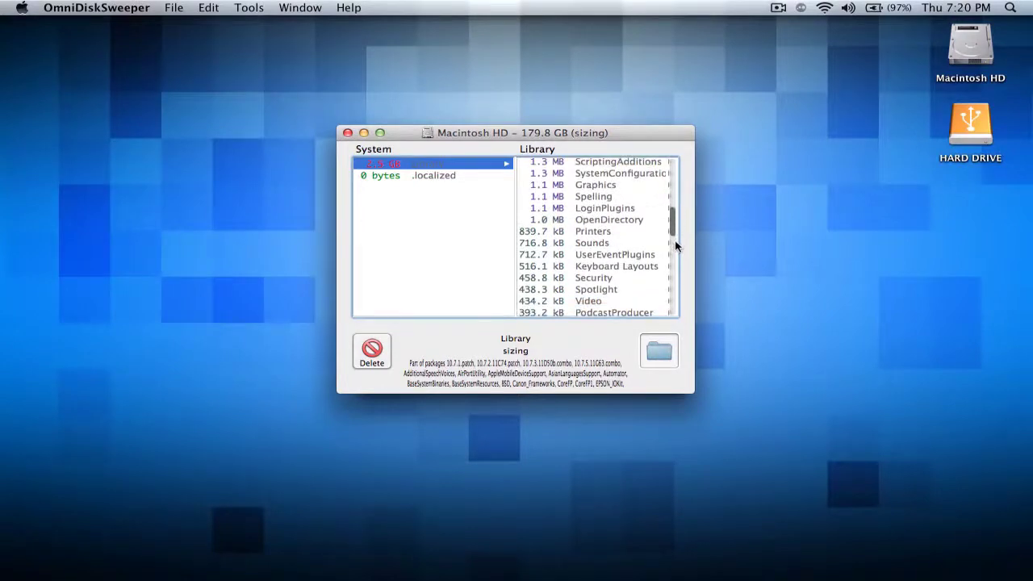
pyautogui.scroll(-2, 675, 239)
pyautogui.scroll(10, 671, 221)
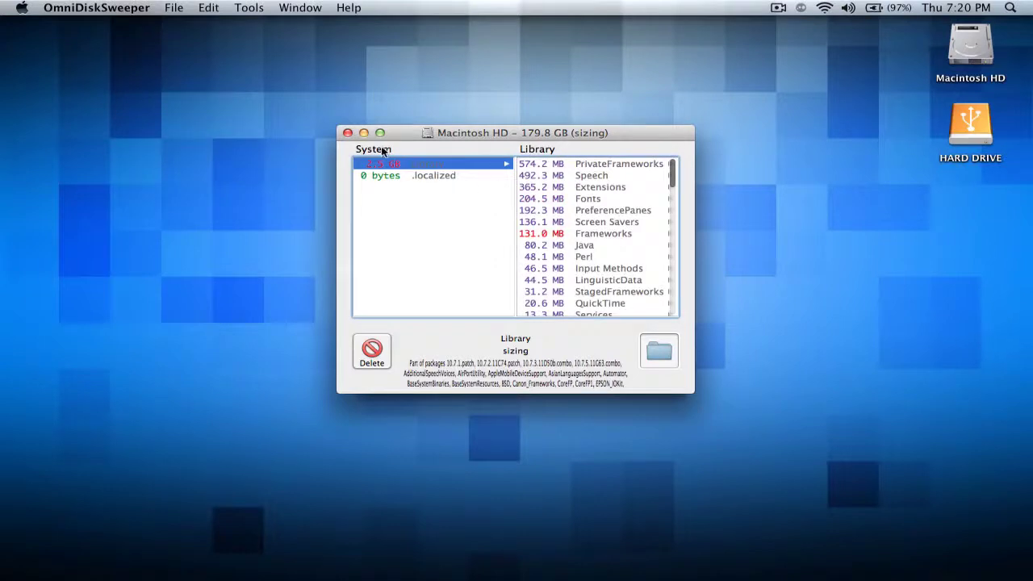
pyautogui.hscroll(-5, 415, 255)
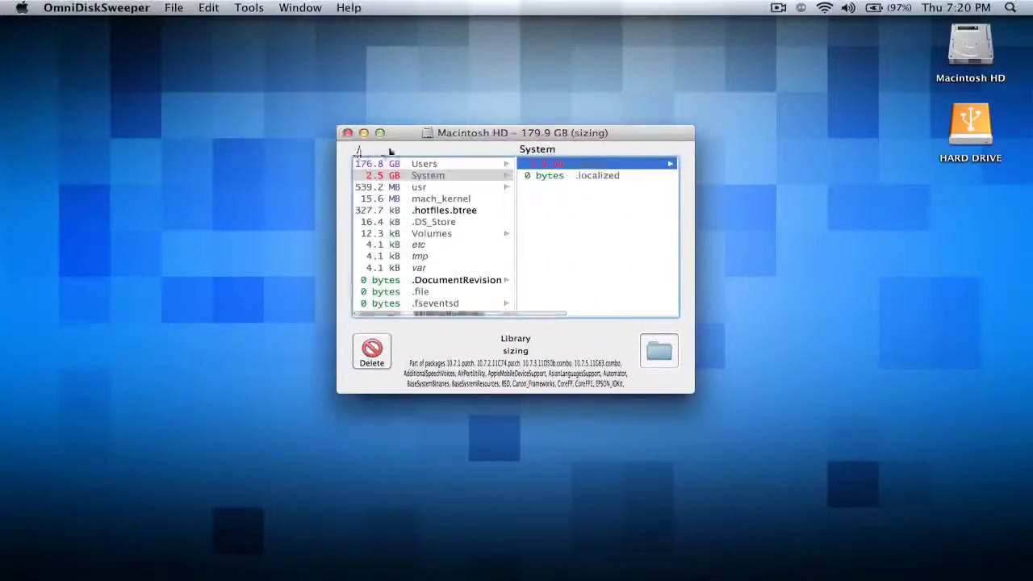
# - Close the Macintosh HD sweep results and the drive list
pyautogui.moveTo(454, 134); pyautogui.dragTo(222, 172)
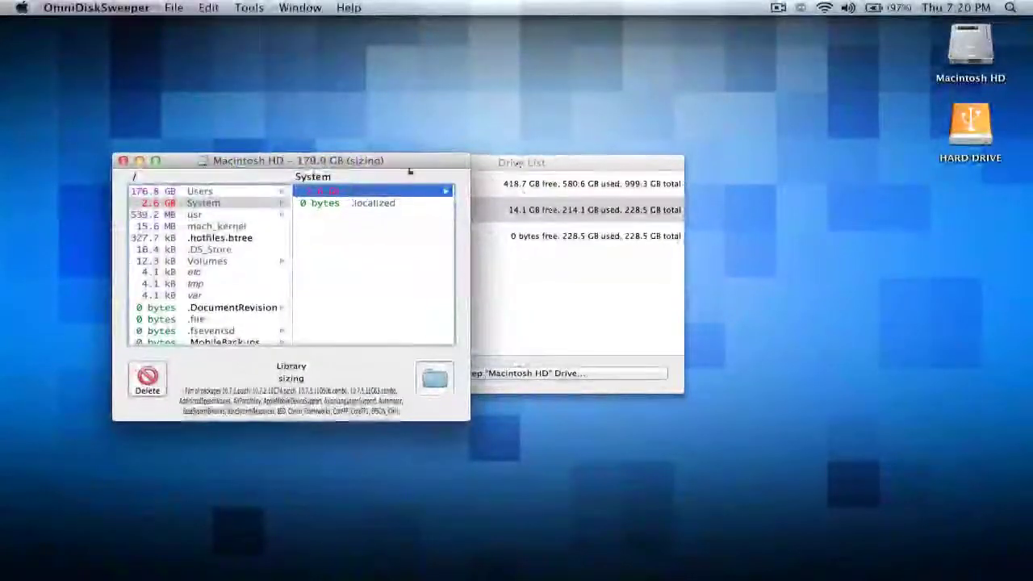
pyautogui.moveTo(411, 161); pyautogui.dragTo(643, 149)
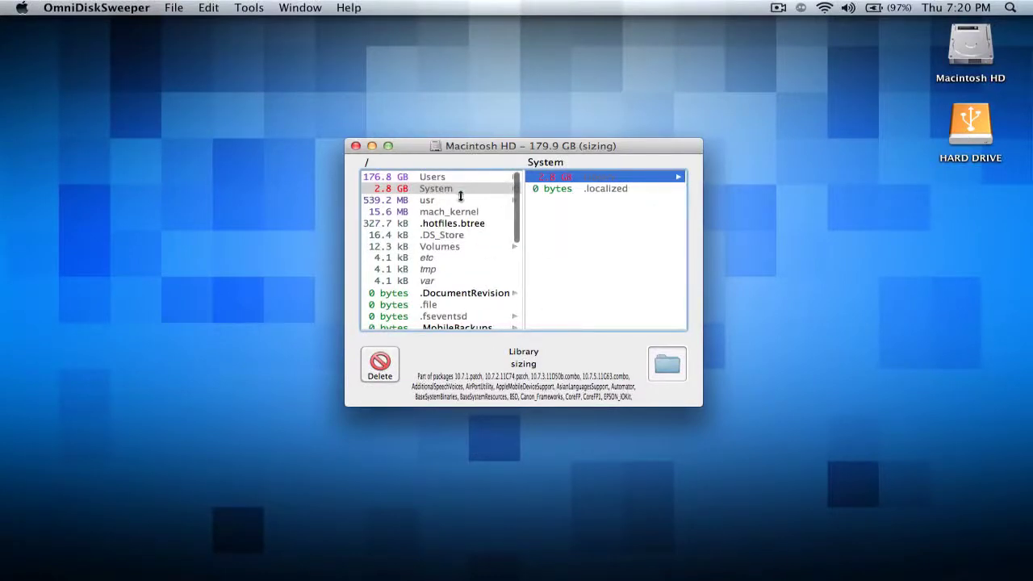
pyautogui.click(355, 146)
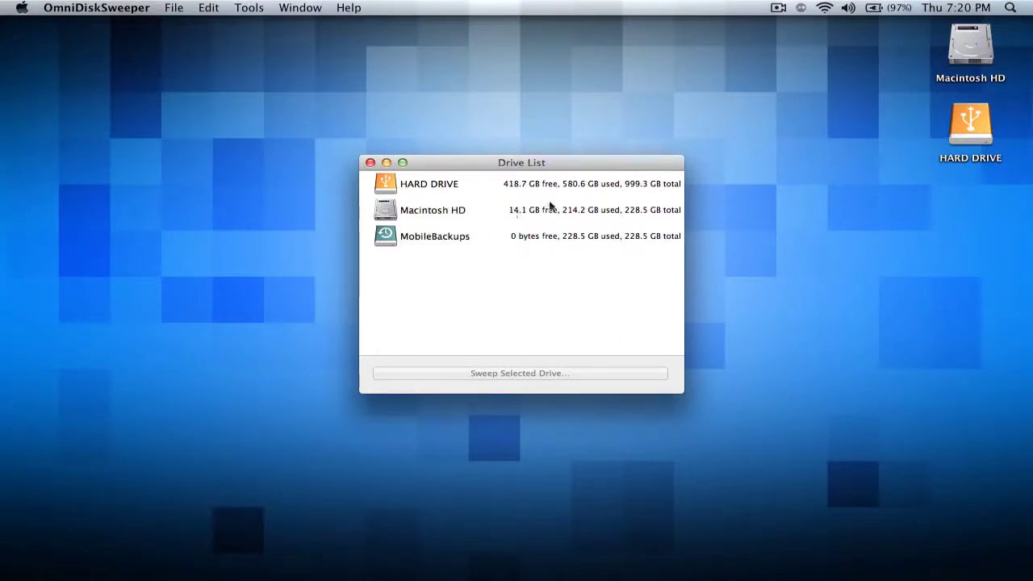
pyautogui.click(371, 163)
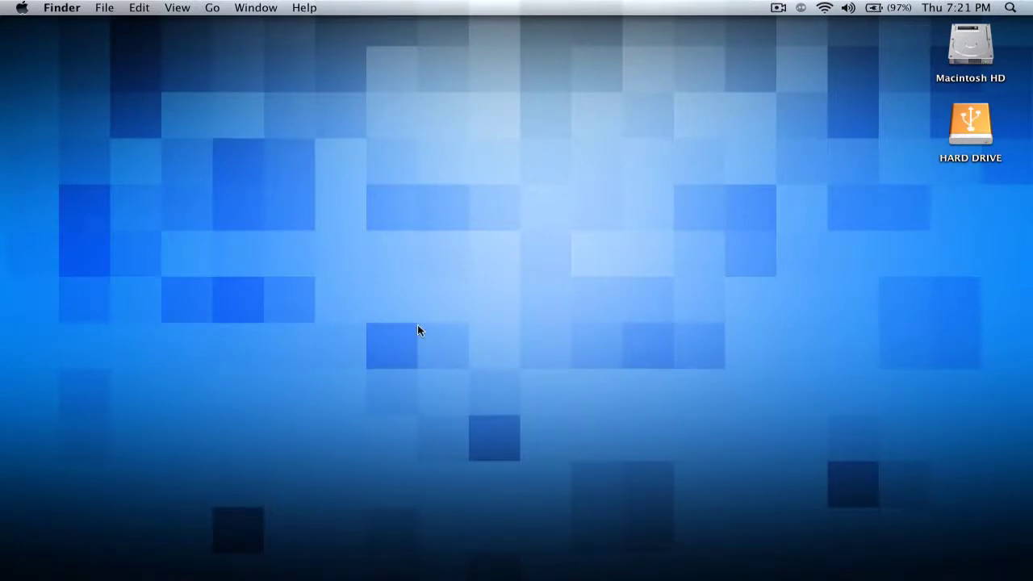
# - Open the external HARD DRIVE in Finder and look through its folders
pyautogui.doubleClick(977, 131)
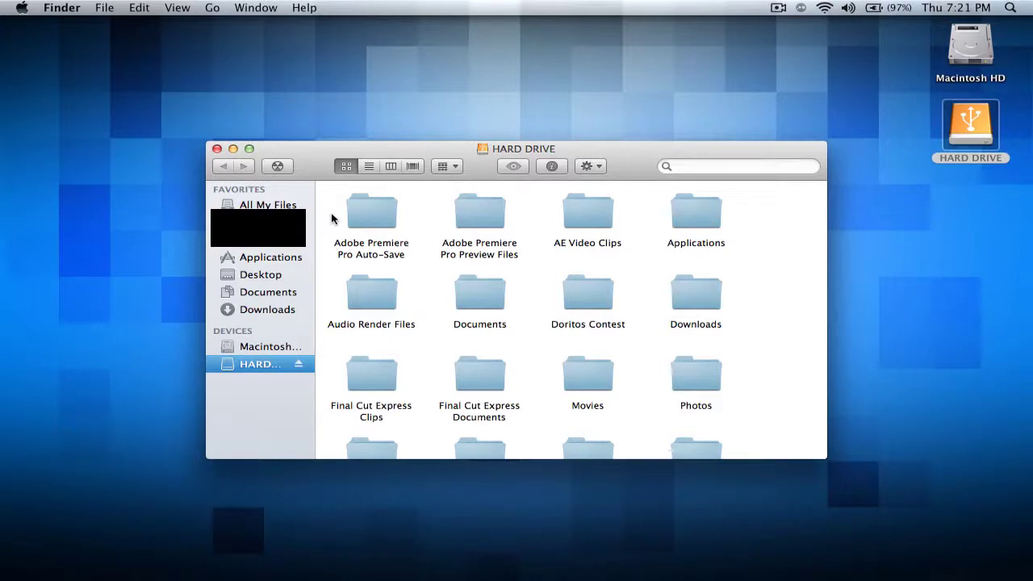
pyautogui.scroll(-5, 331, 219)
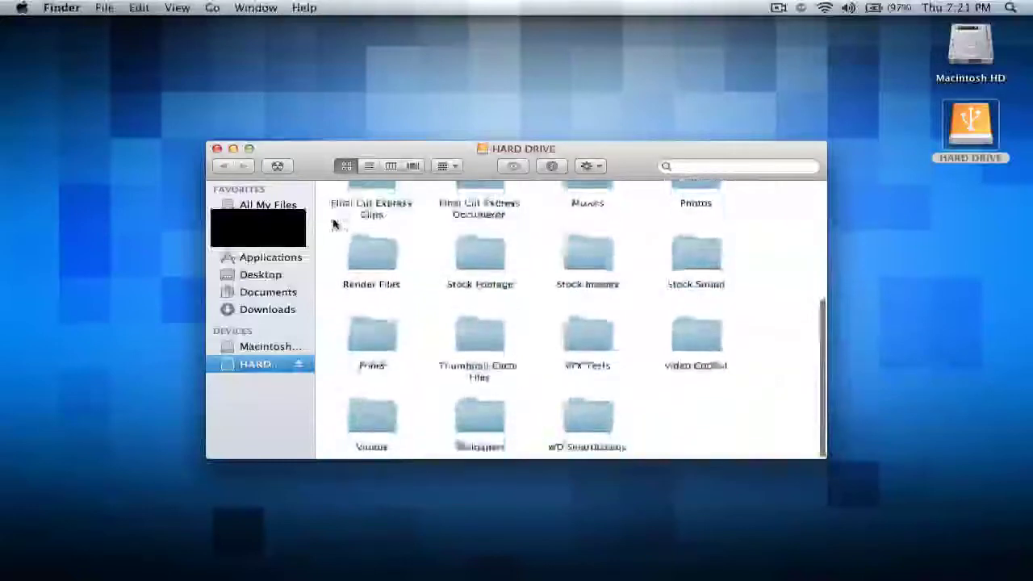
pyautogui.scroll(5, 333, 223)
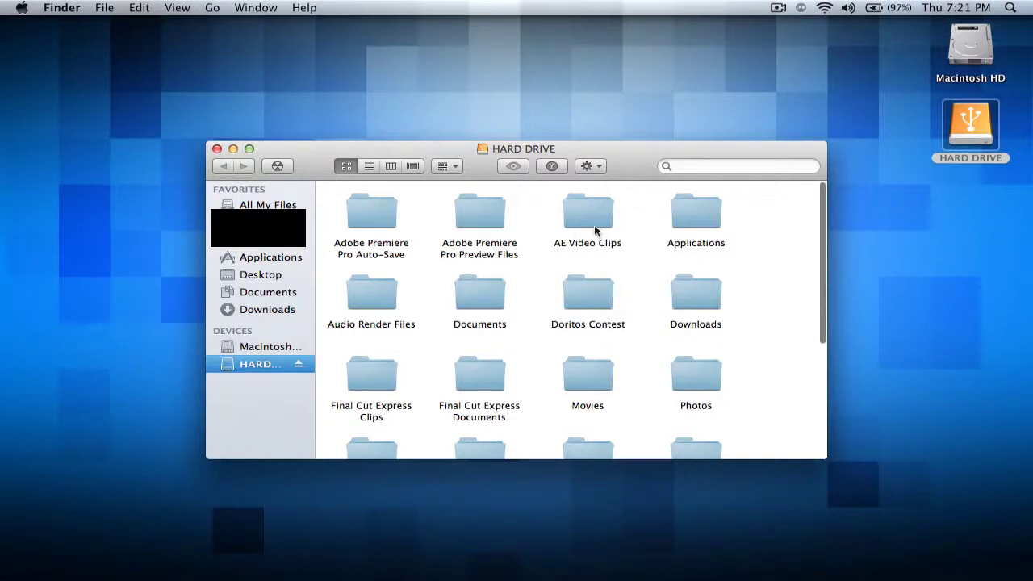
# - View the Applications folder on HARD DRIVE, return to the drive's top level and look through its other folders
pyautogui.doubleClick(692, 216)
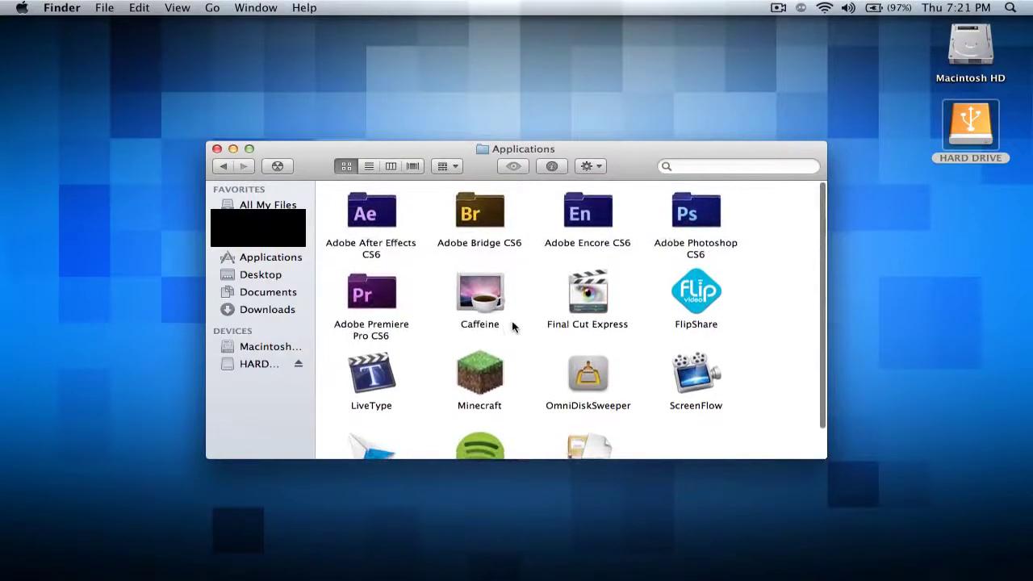
pyautogui.scroll(-1, 512, 324)
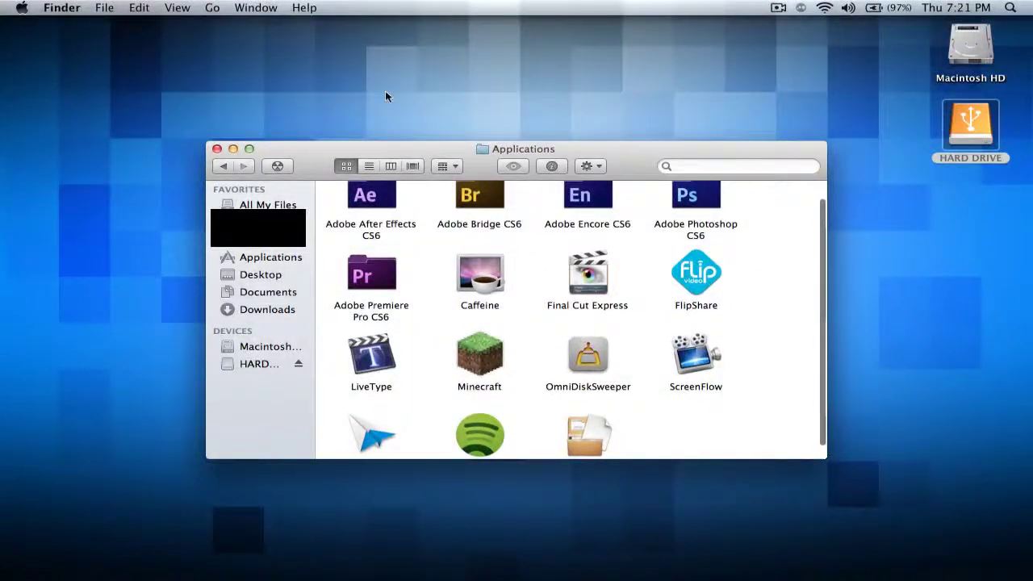
pyautogui.click(225, 168)
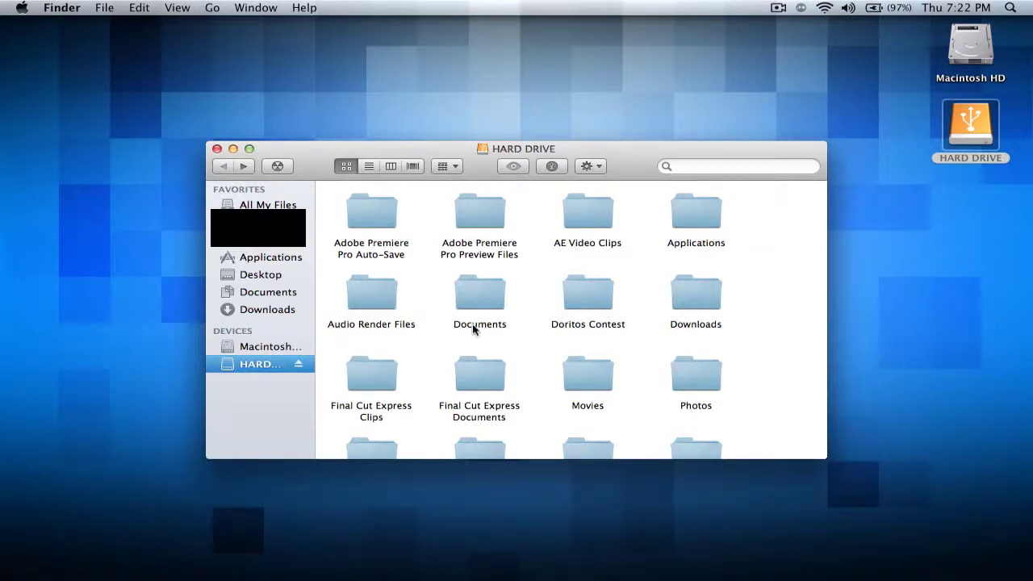
pyautogui.scroll(-3, 490, 303)
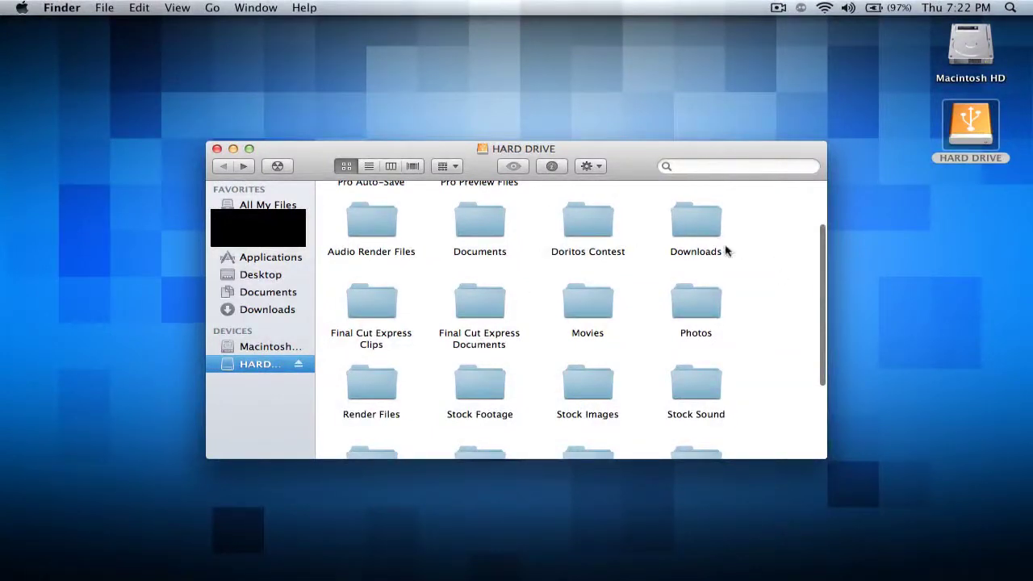
# - View the contents of the Downloads and VFX Tests folders on HARD DRIVE, returning to the drive's top level each time
pyautogui.doubleClick(698, 230)
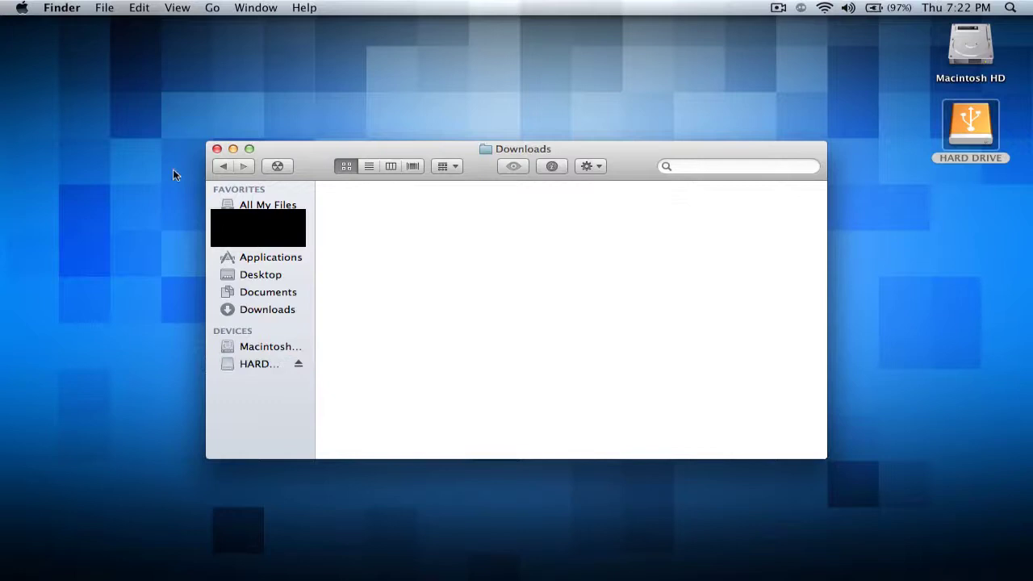
pyautogui.click(222, 166)
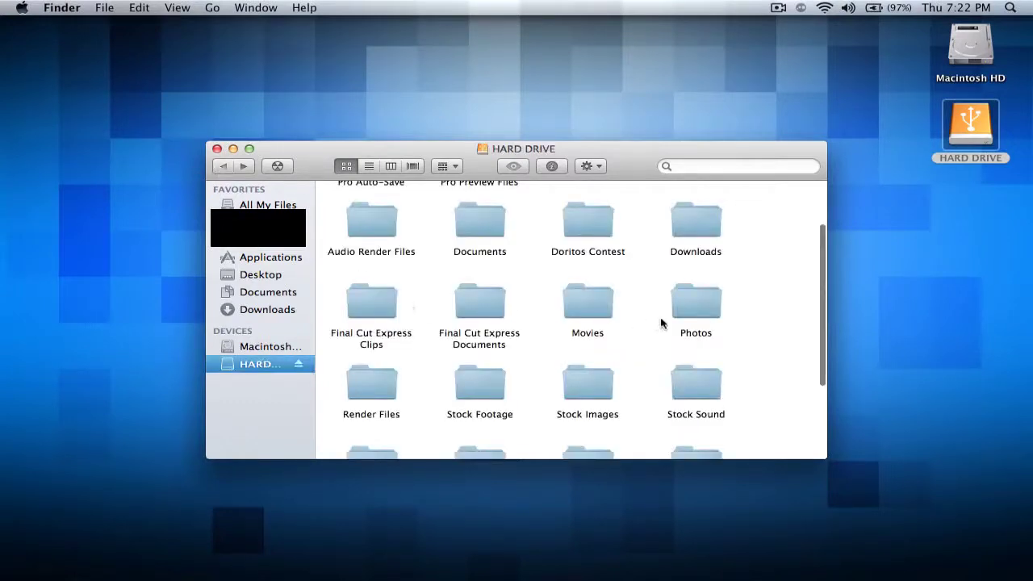
pyautogui.scroll(-5, 526, 315)
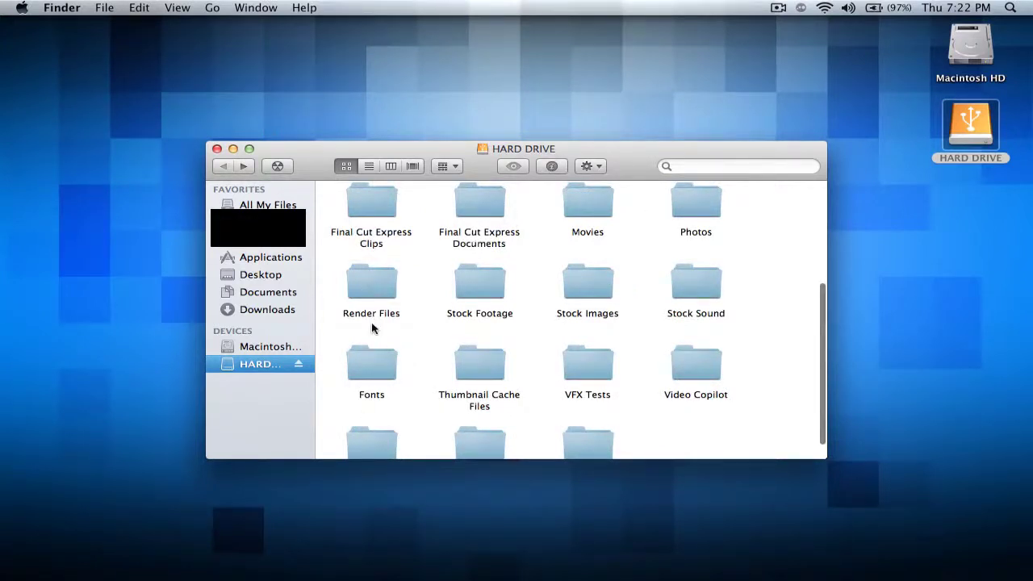
pyautogui.scroll(-2, 372, 327)
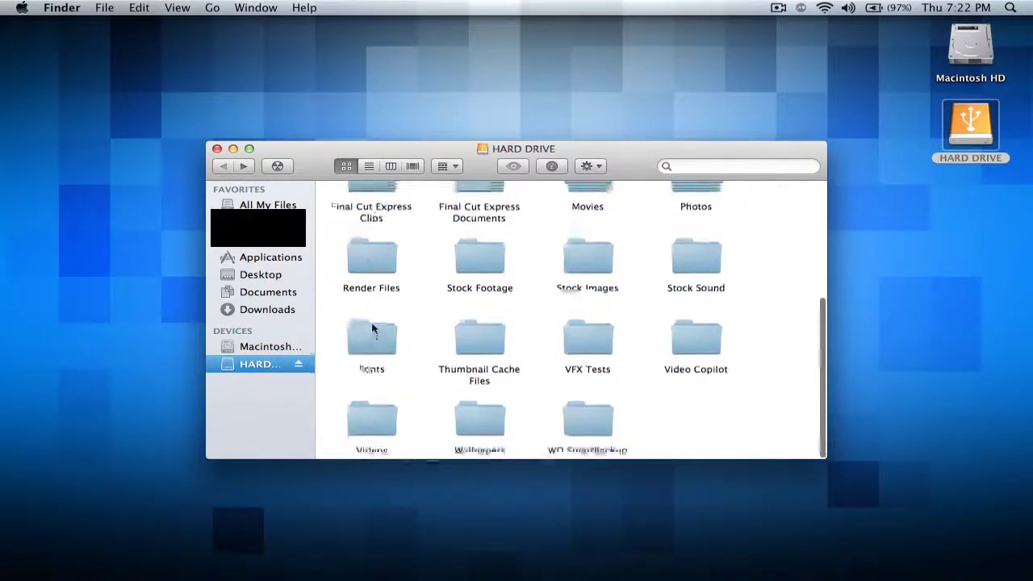
pyautogui.doubleClick(588, 345)
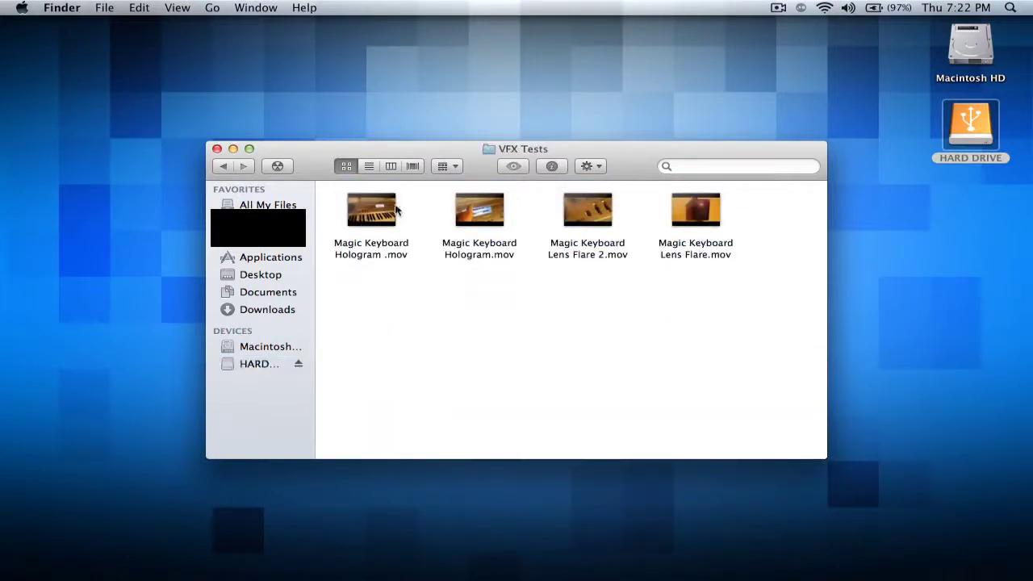
pyautogui.click(223, 166)
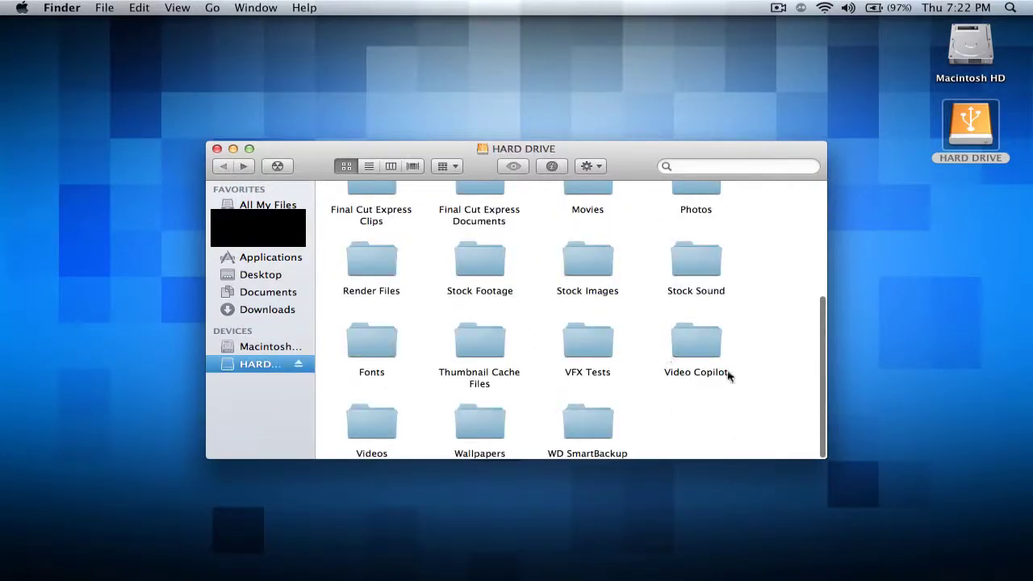
# - Review the video clips in VFX Tests again and look through the folders at HARD DRIVE's top level
pyautogui.doubleClick(596, 340)
pyautogui.moveTo(336, 216); pyautogui.dragTo(767, 237)
pyautogui.click(750, 262)
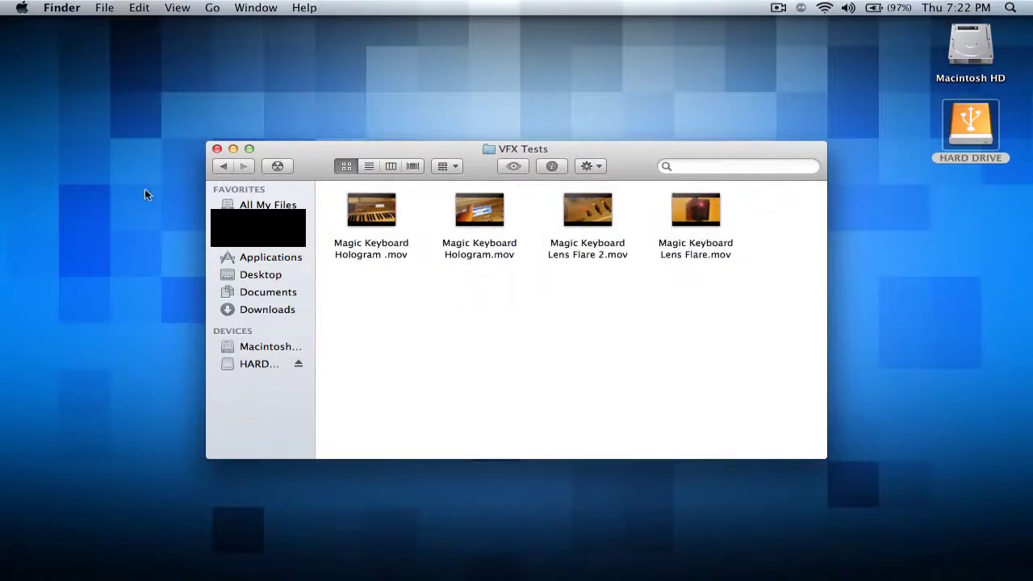
pyautogui.click(223, 167)
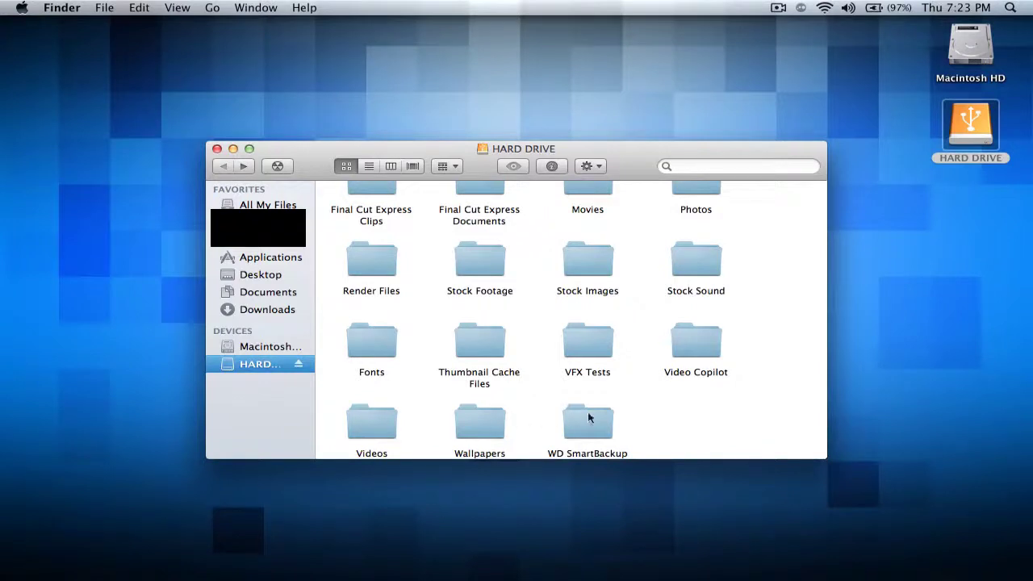
pyautogui.scroll(5, 604, 415)
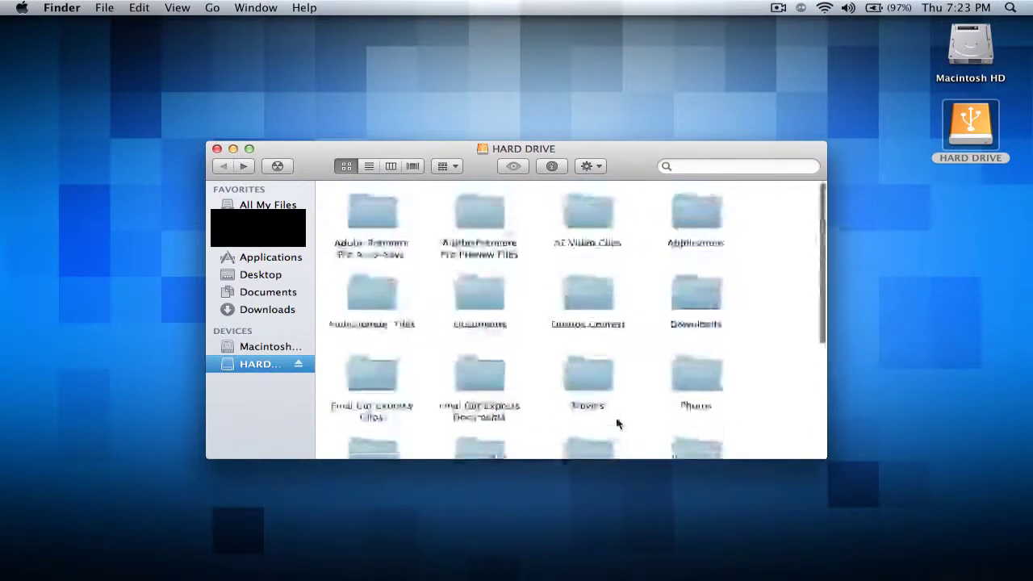
pyautogui.scroll(-5, 571, 258)
pyautogui.scroll(5, 571, 258)
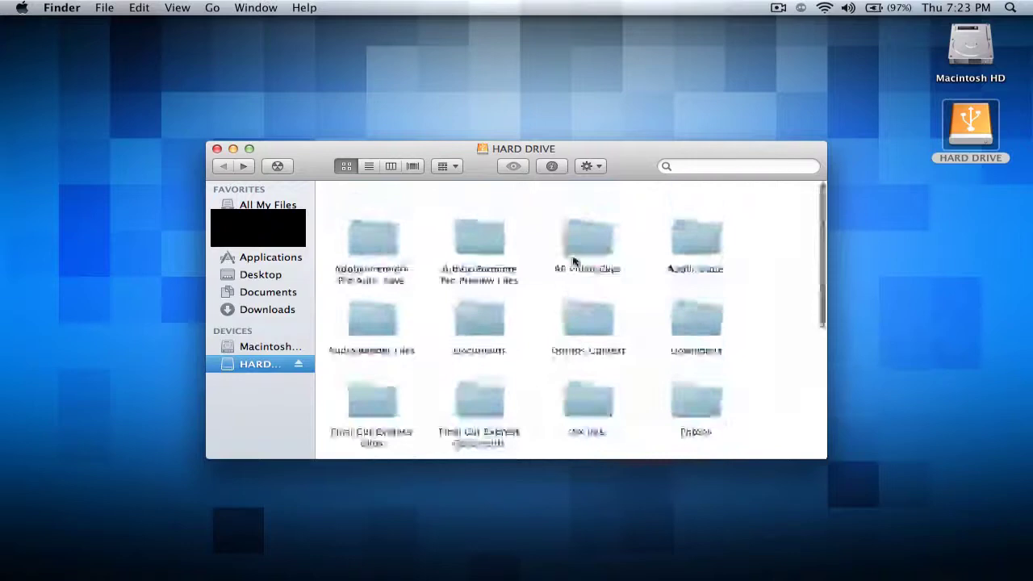
pyautogui.scroll(-1, 499, 422)
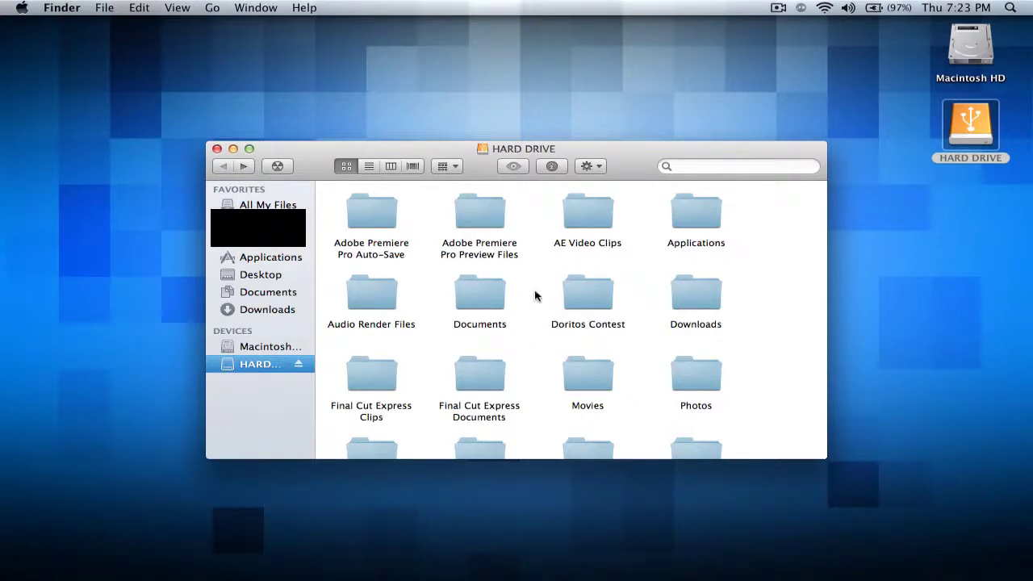
# - Create a new folder inside VFX Tests, place it below the first clip and move "Magic Keyboard Hologram .mov" into it
pyautogui.scroll(-5, 564, 281)
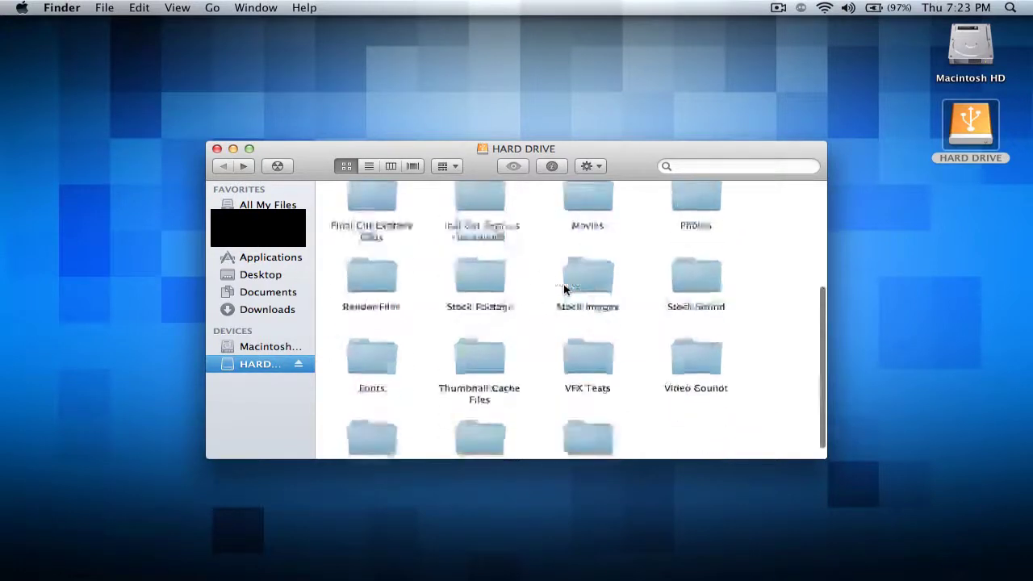
pyautogui.doubleClick(587, 368)
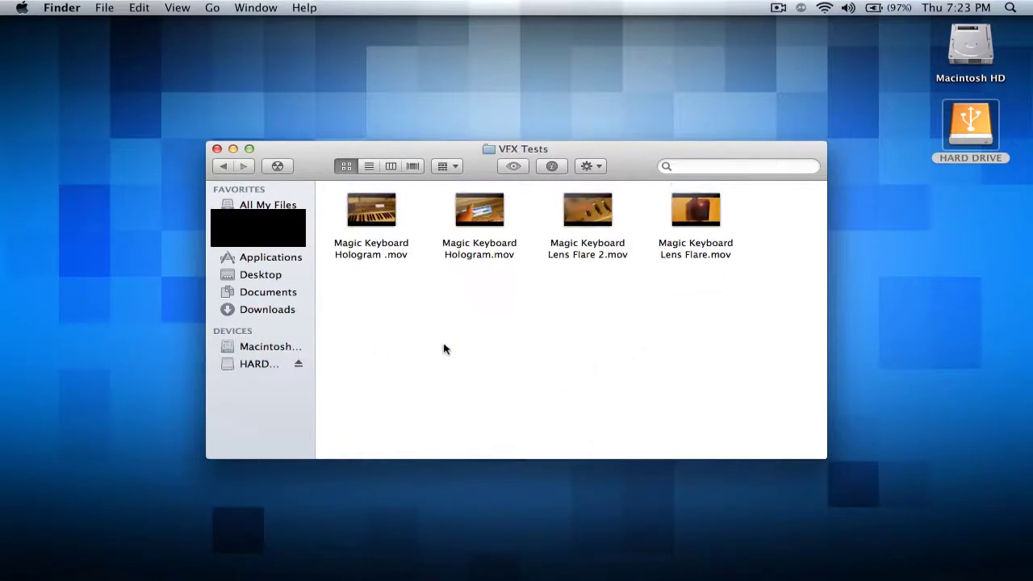
pyautogui.rightClick(486, 299)
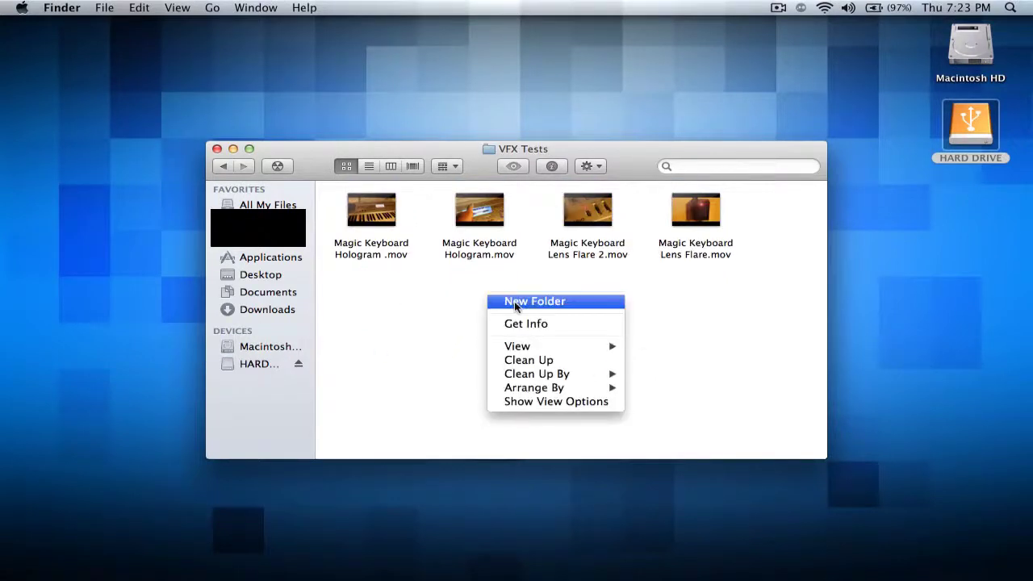
pyautogui.click(515, 301)
pyautogui.click(482, 282)
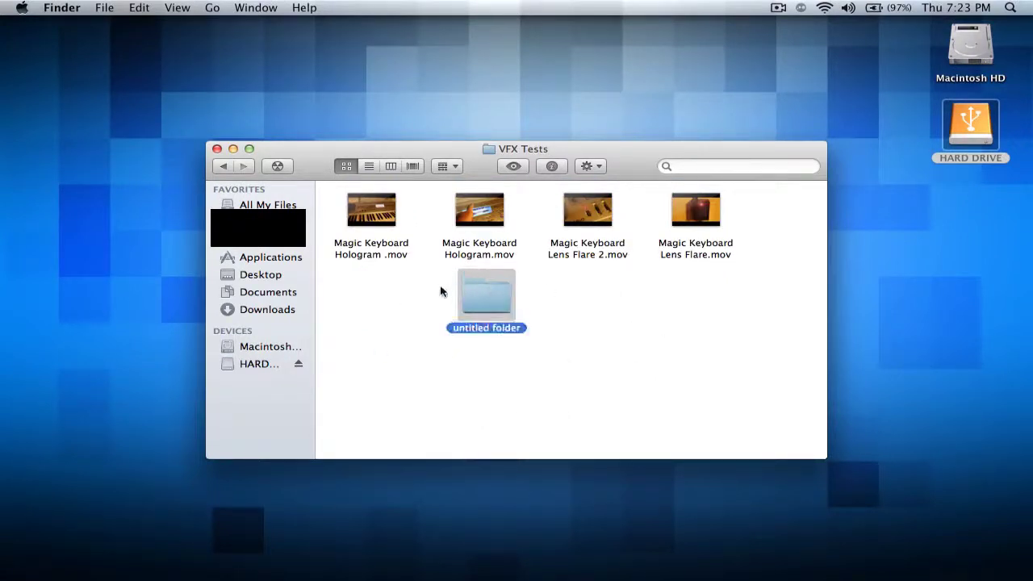
pyautogui.moveTo(482, 281); pyautogui.dragTo(382, 313)
pyautogui.moveTo(392, 208)
pyautogui.moveTo(393, 208); pyautogui.dragTo(391, 320)
# - Create a second folder in VFX Tests and move "Magic Keyboard Hologram.mov" into it
pyautogui.rightClick(523, 329)
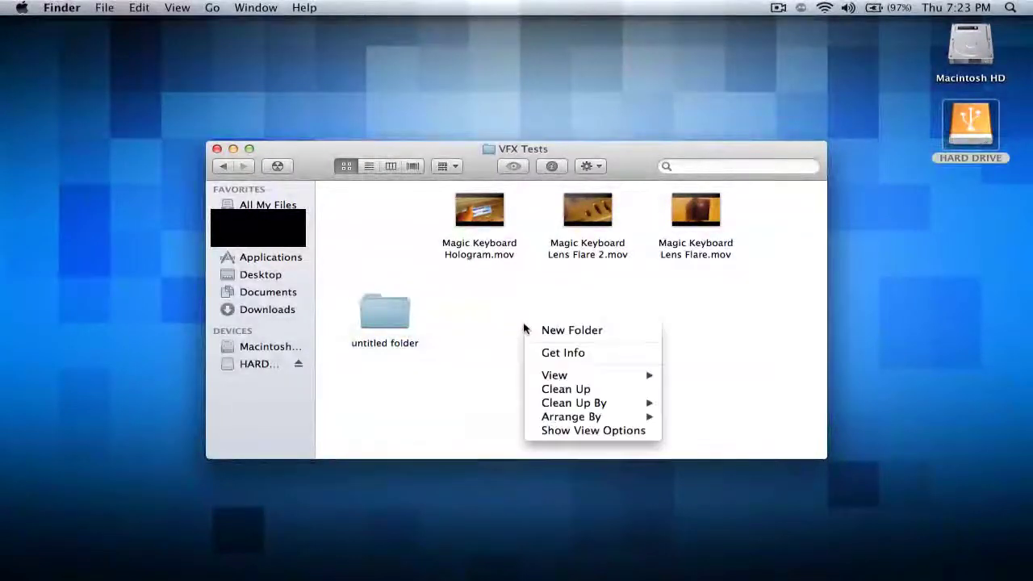
pyautogui.click(565, 330)
pyautogui.moveTo(502, 224)
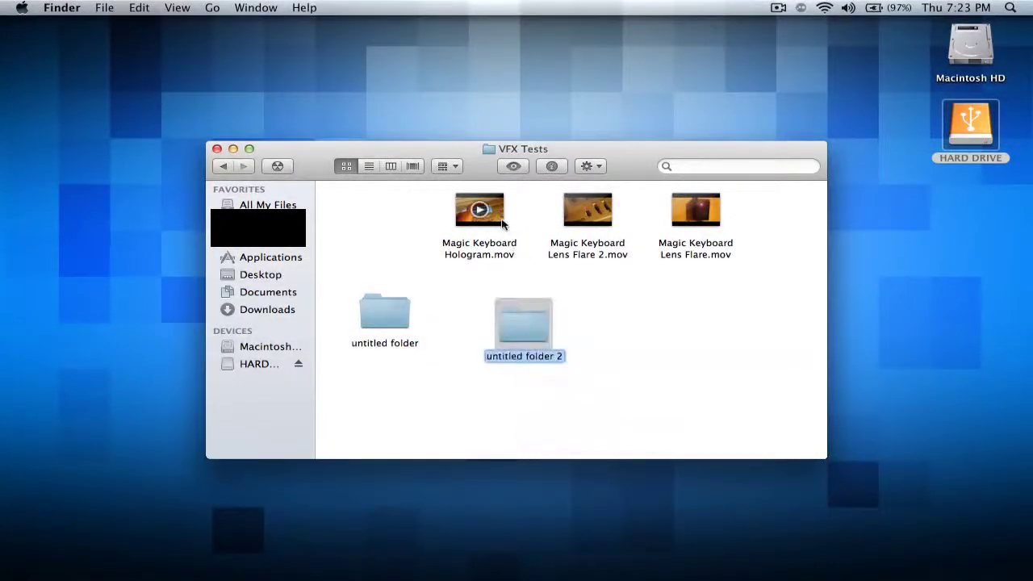
pyautogui.moveTo(502, 224); pyautogui.dragTo(525, 330)
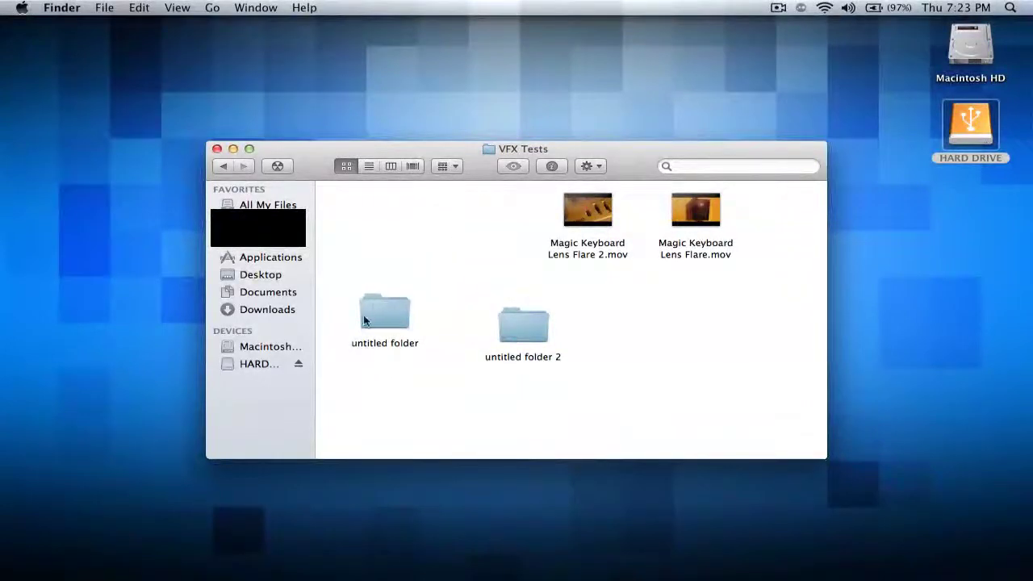
# - Create two more folders in VFX Tests, moving "Magic Keyboard Lens Flare 2.mov" into one and "Magic Keyboard Lens Flare.mov" into the other
pyautogui.rightClick(662, 334)
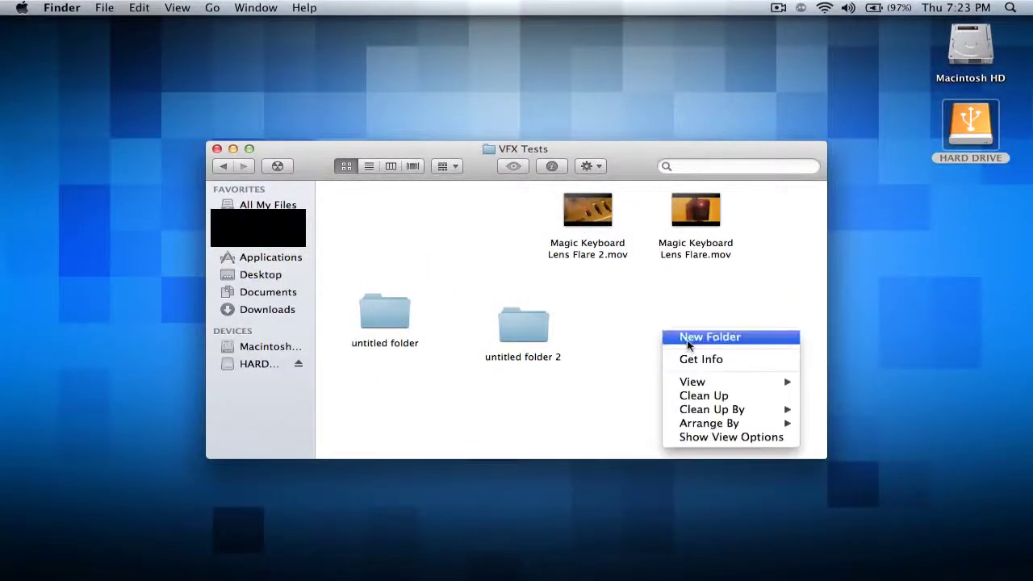
pyautogui.click(687, 340)
pyautogui.moveTo(597, 214); pyautogui.dragTo(674, 343)
pyautogui.rightClick(731, 344)
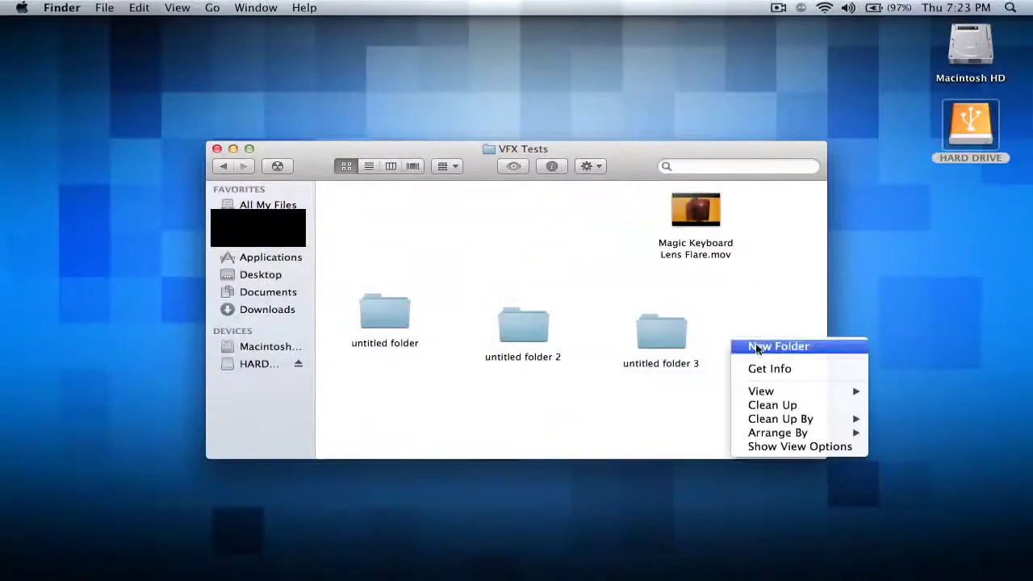
pyautogui.click(738, 347)
pyautogui.moveTo(713, 222); pyautogui.dragTo(731, 343)
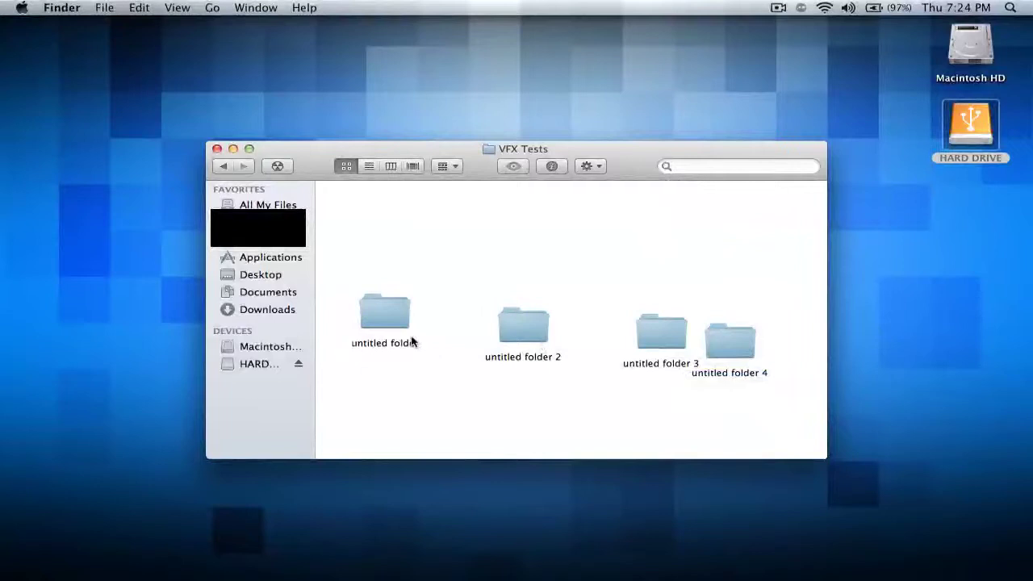
# - Clean up the four scattered folders in VFX Tests by name
pyautogui.click(173, 4)
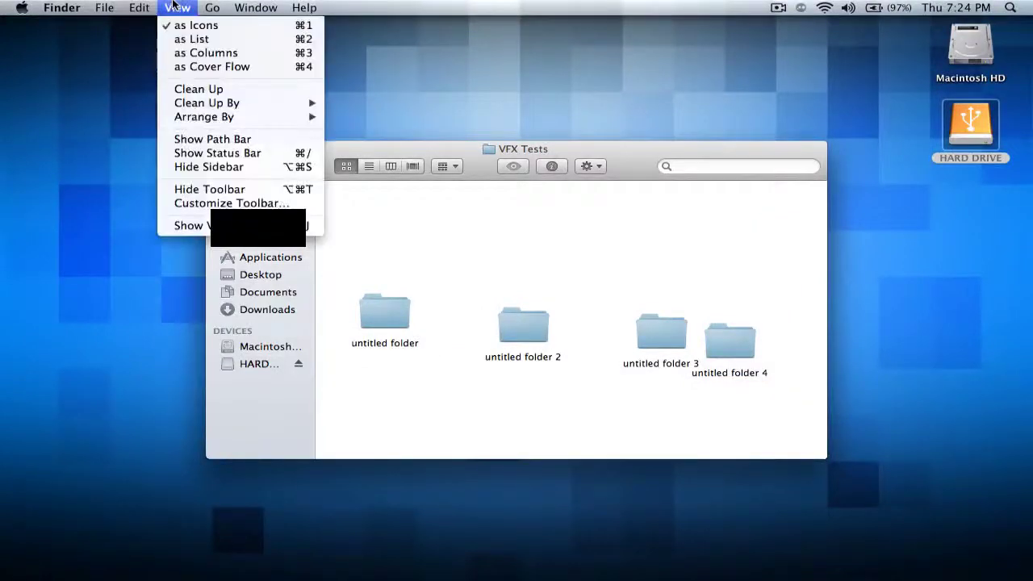
pyautogui.moveTo(234, 102)
pyautogui.click(348, 106)
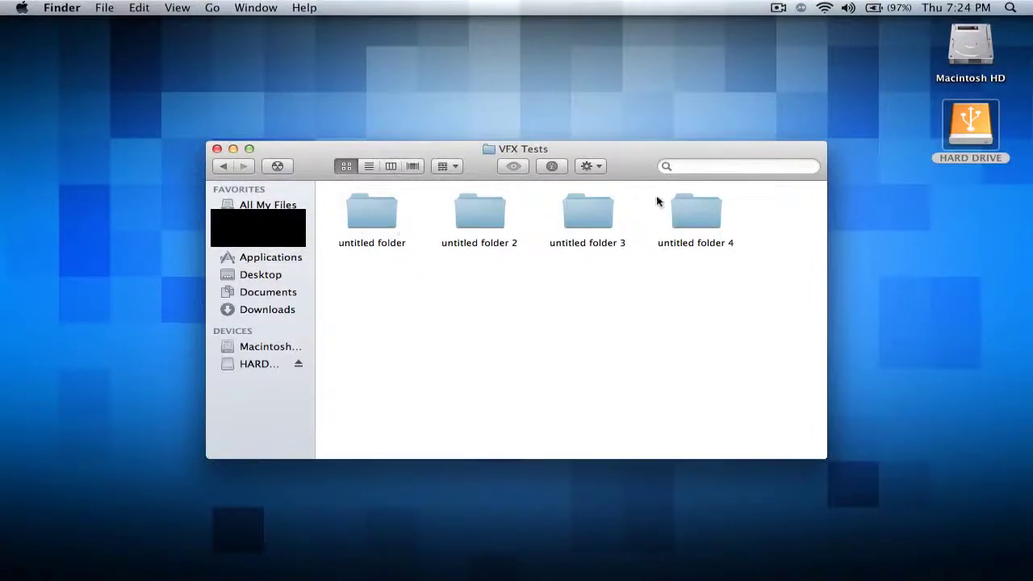
# - Clean up the VFX Tests folders by kind and by date modified
pyautogui.click(179, 7)
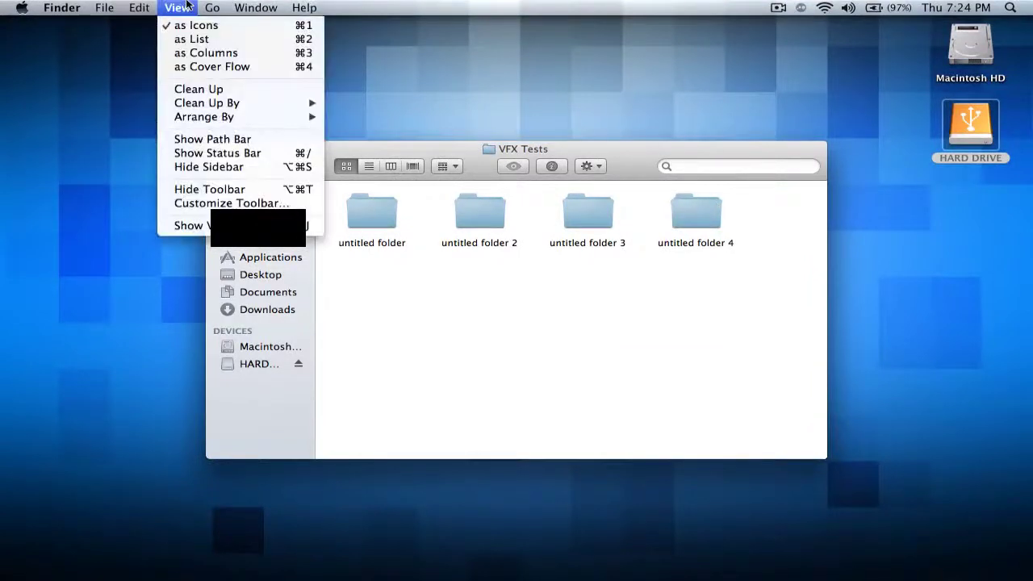
pyautogui.moveTo(265, 104)
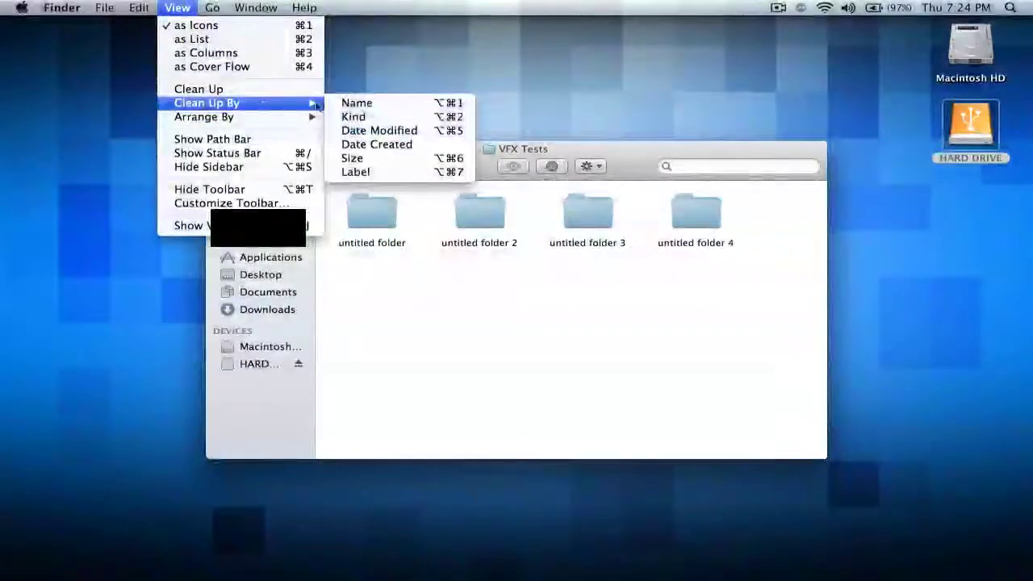
pyautogui.click(379, 118)
pyautogui.click(178, 8)
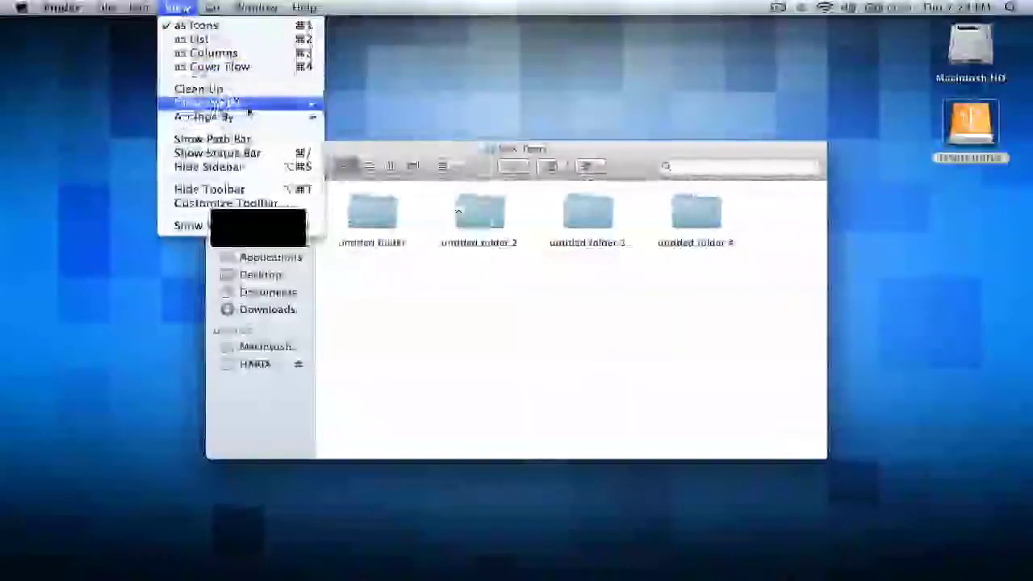
pyautogui.moveTo(254, 103)
pyautogui.click(411, 130)
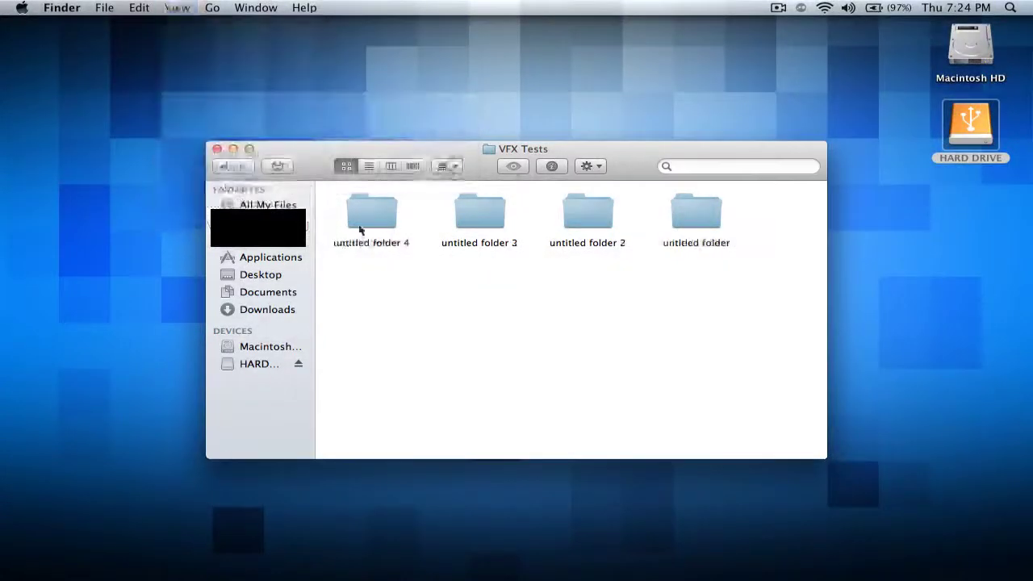
# - Clean up the VFX Tests folders by name again
pyautogui.click(180, 7)
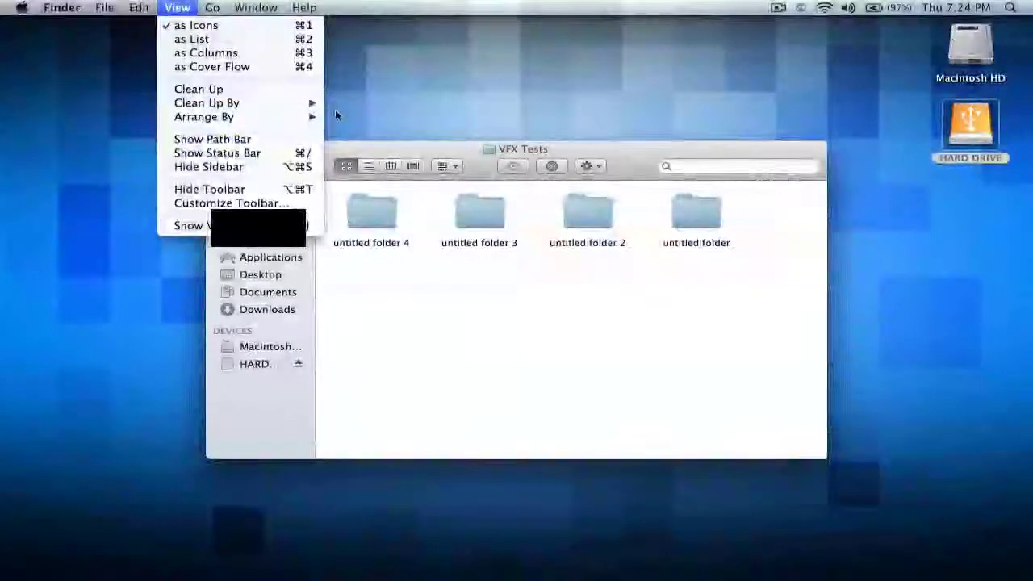
pyautogui.moveTo(306, 103)
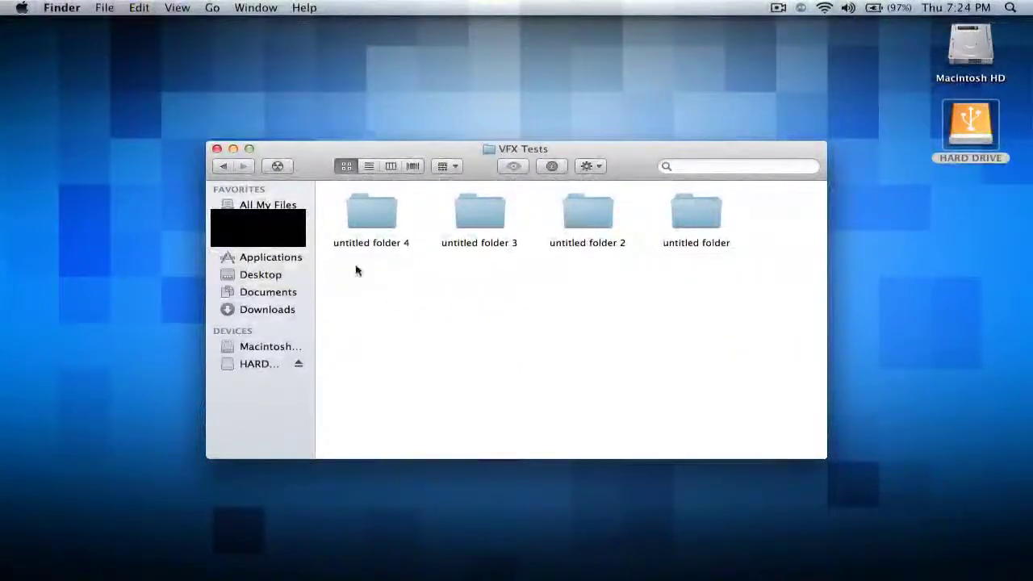
pyautogui.click(176, 8)
pyautogui.moveTo(242, 103)
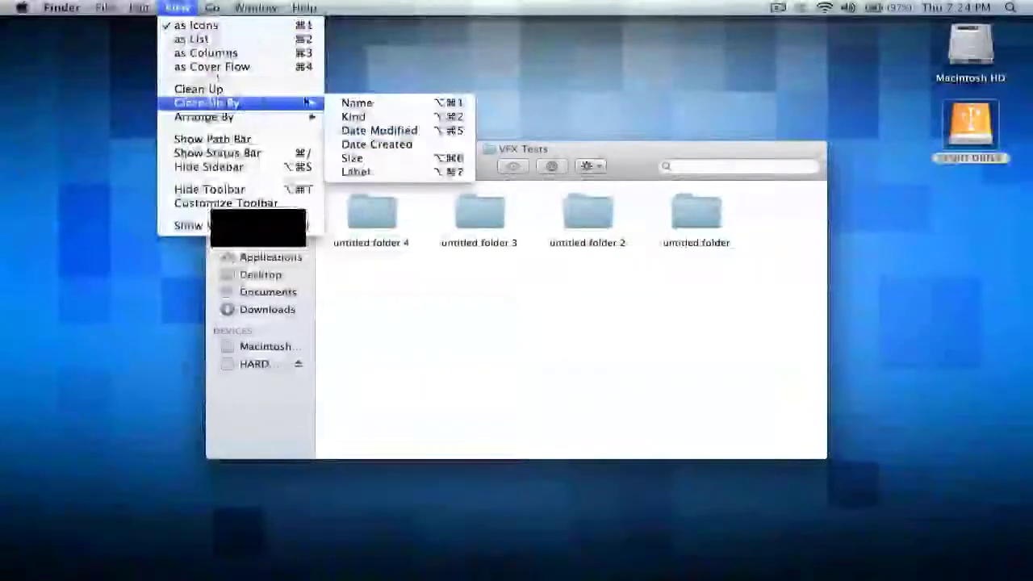
pyautogui.click(367, 104)
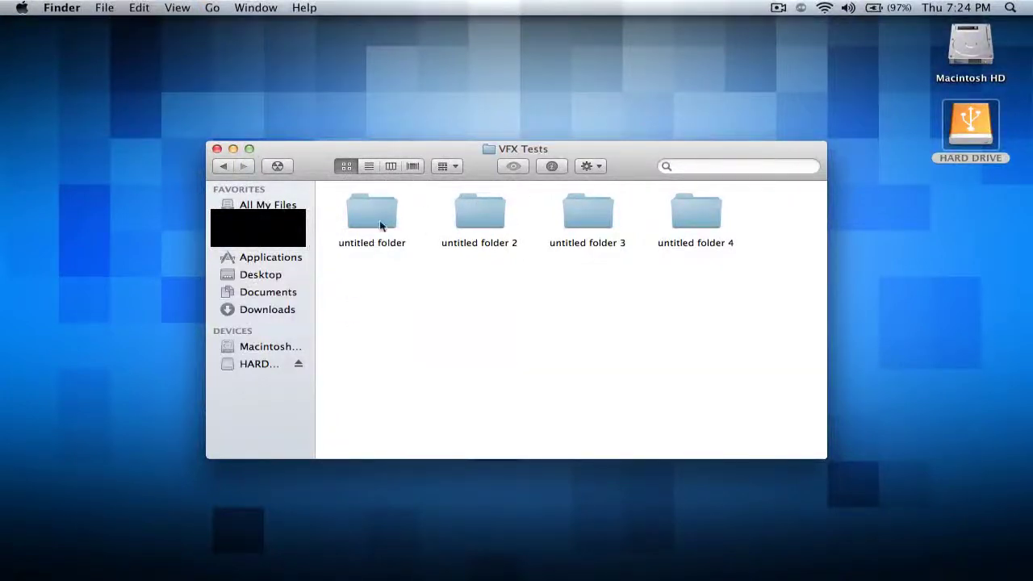
# - View the contents of "untitled folder", return to VFX Tests and check the options available for that folder
pyautogui.doubleClick(372, 221)
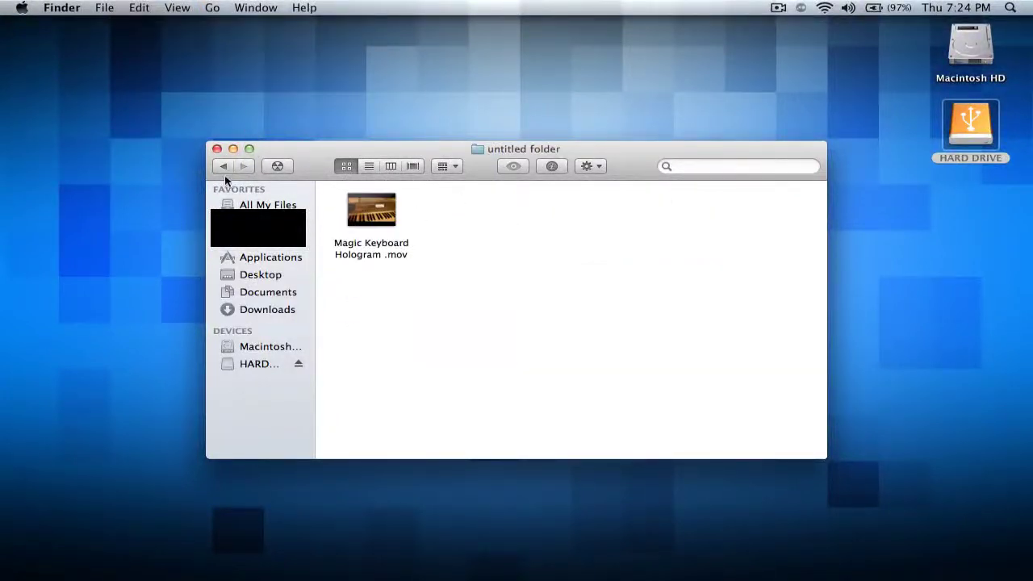
pyautogui.click(224, 166)
pyautogui.rightClick(388, 210)
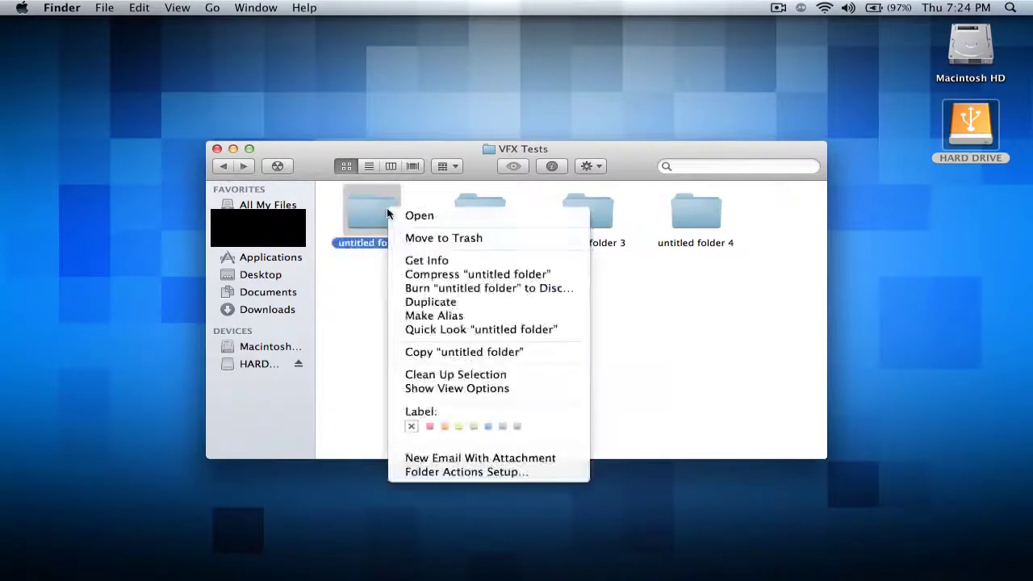
pyautogui.click(351, 389)
pyautogui.click(416, 279)
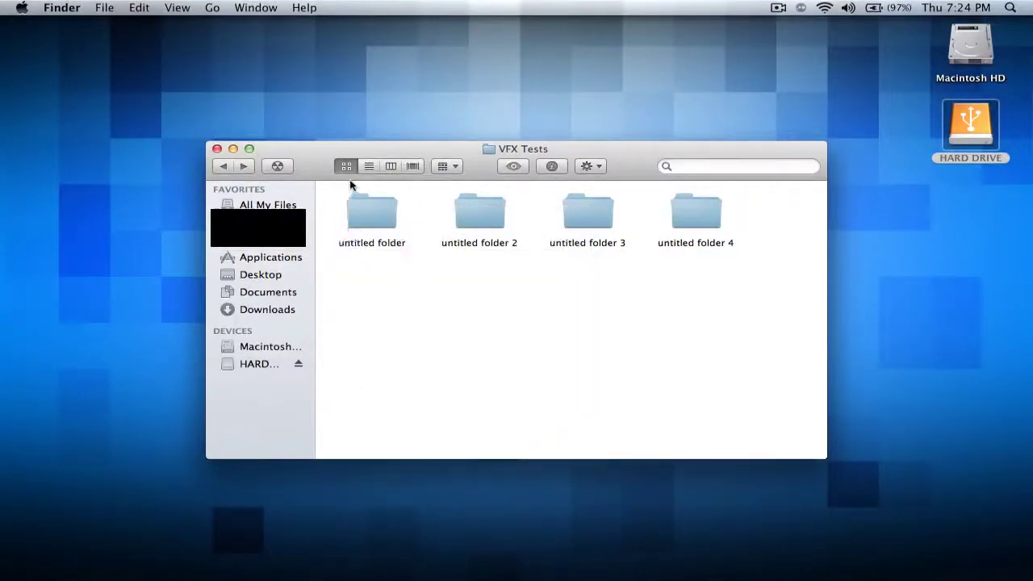
# - Return to HARD DRIVE's top level, look through its folders and move the window slightly up the desktop
pyautogui.click(221, 168)
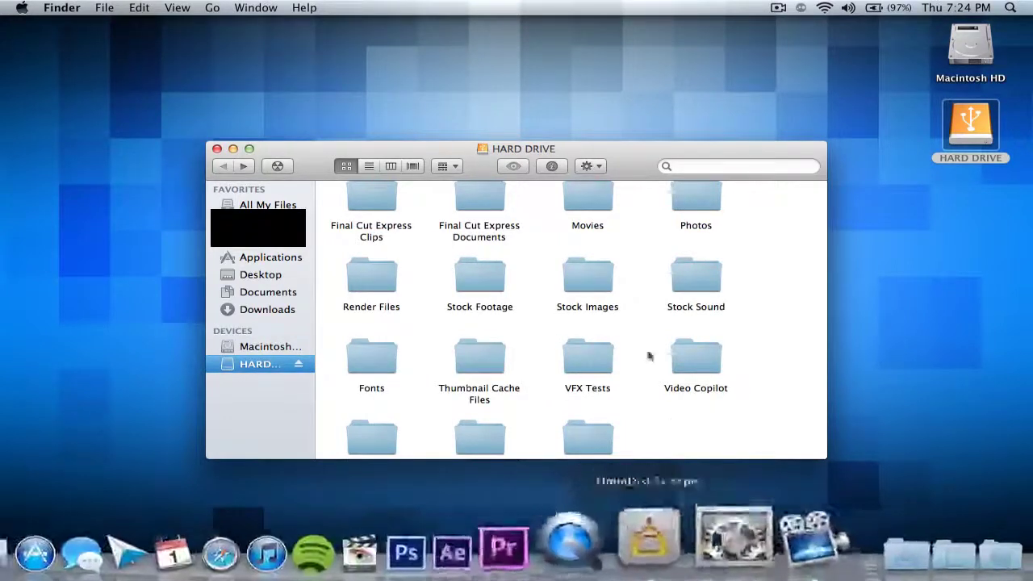
pyautogui.scroll(2, 625, 341)
pyautogui.scroll(5, 625, 342)
pyautogui.scroll(-5, 624, 342)
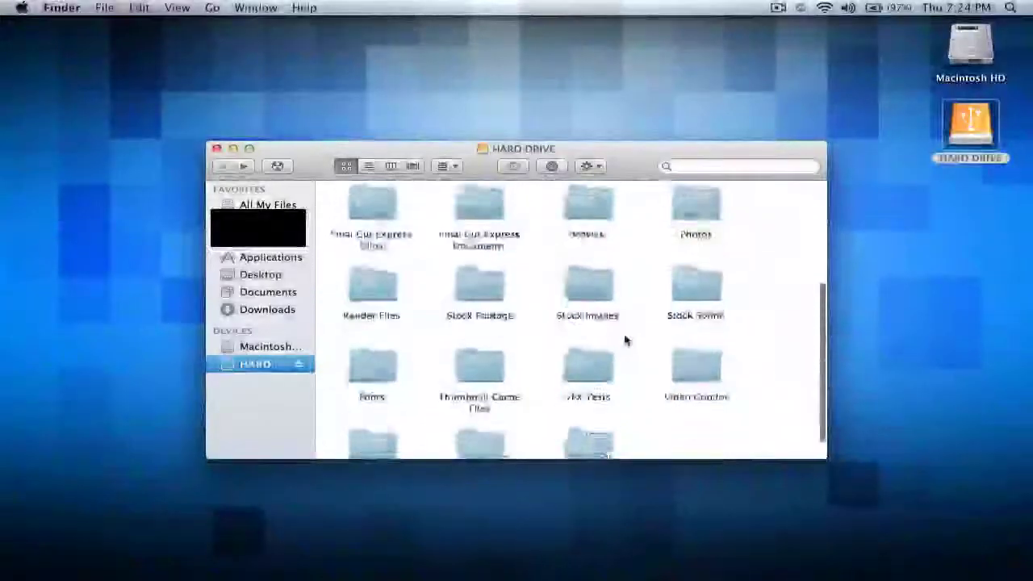
pyautogui.scroll(5, 625, 341)
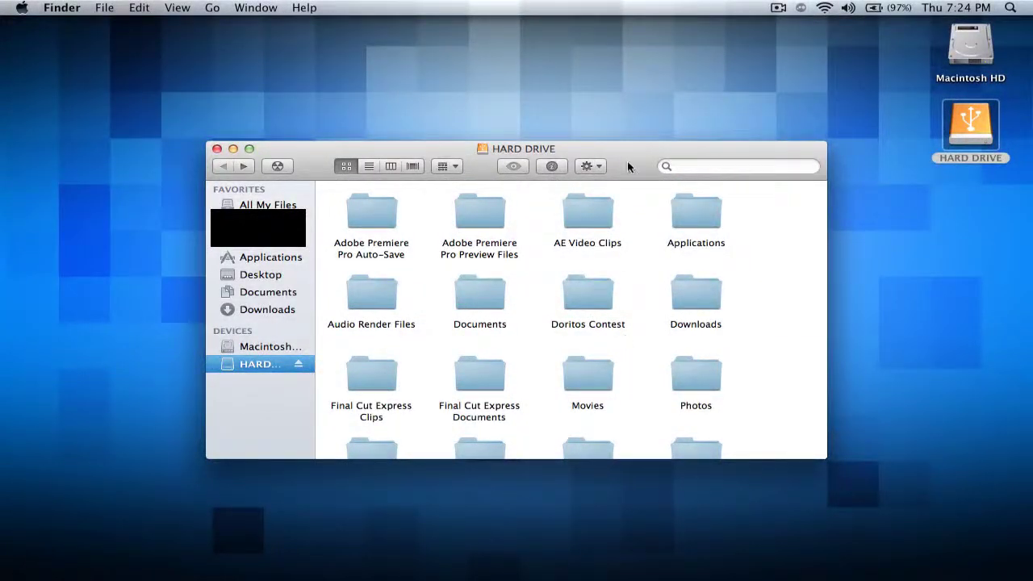
pyautogui.moveTo(627, 161); pyautogui.dragTo(627, 147)
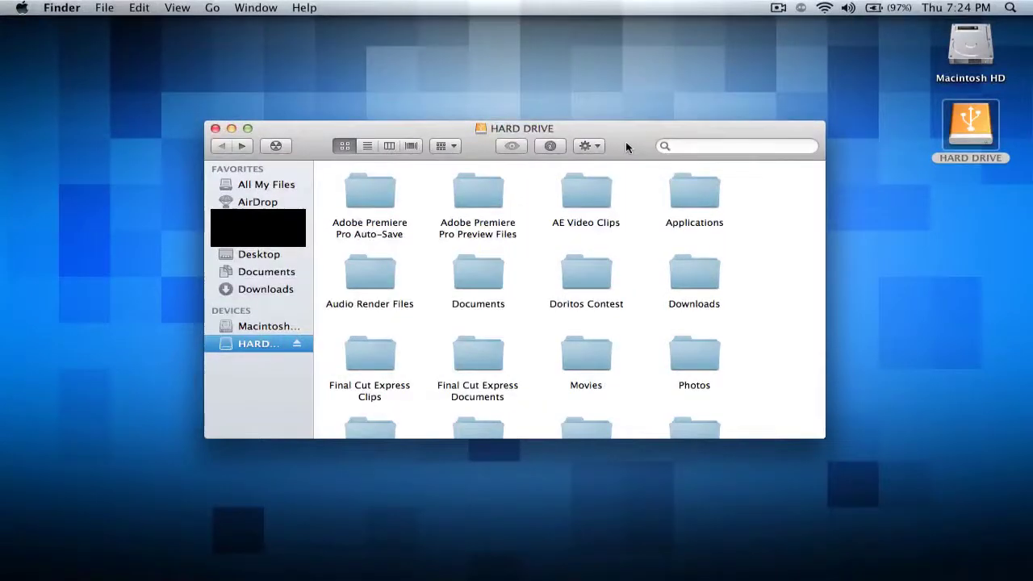